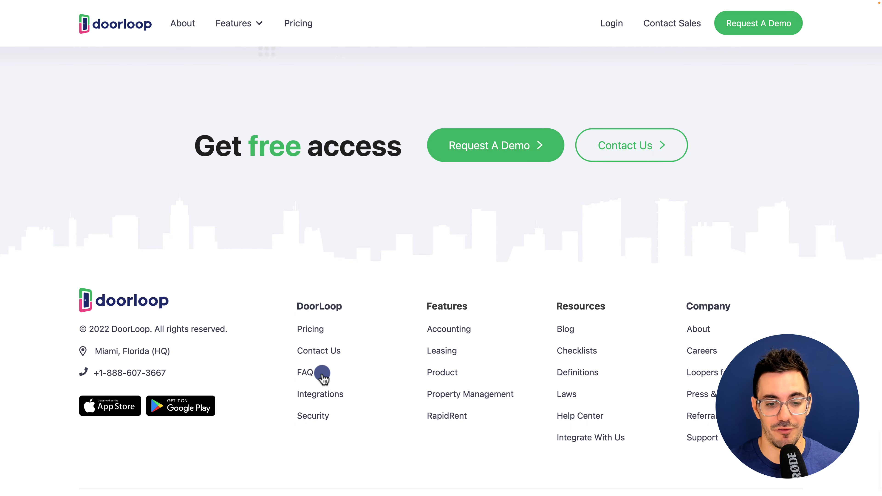
- View the FAQ page and open the Pricing page at the managed-units selector and plan prices
left_click(306, 374)
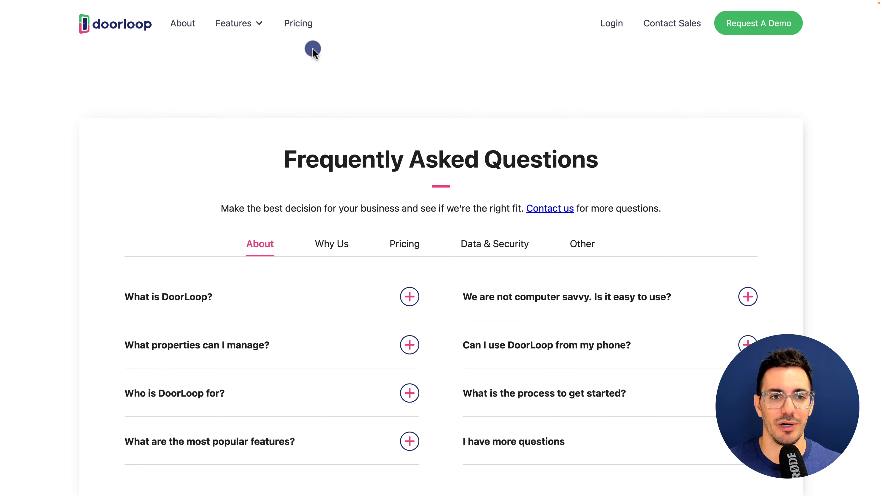
left_click(299, 24)
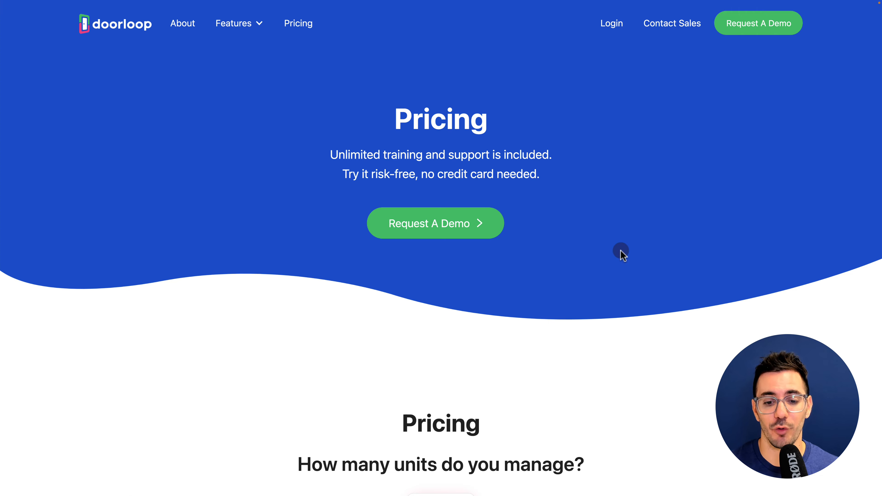
scroll(621, 251, "down", 5)
scroll(622, 252, "down", 5)
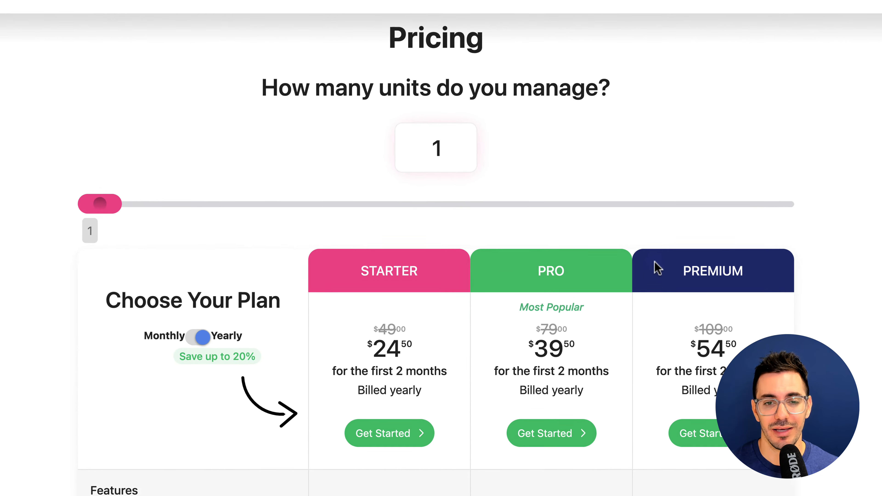
- Compare the monthly and yearly plan prices for 1 unit, leaving yearly billing selected
left_click_drag(66, 164, 32, 167)
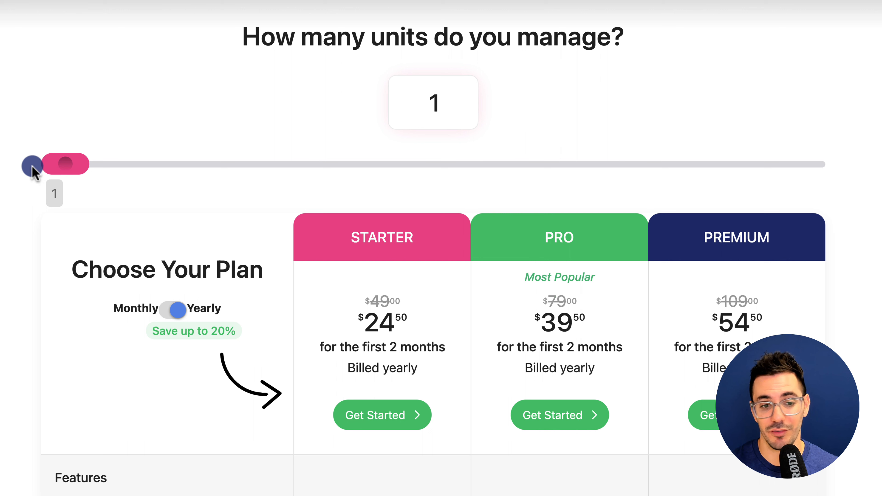
left_click(176, 309)
left_click(186, 310)
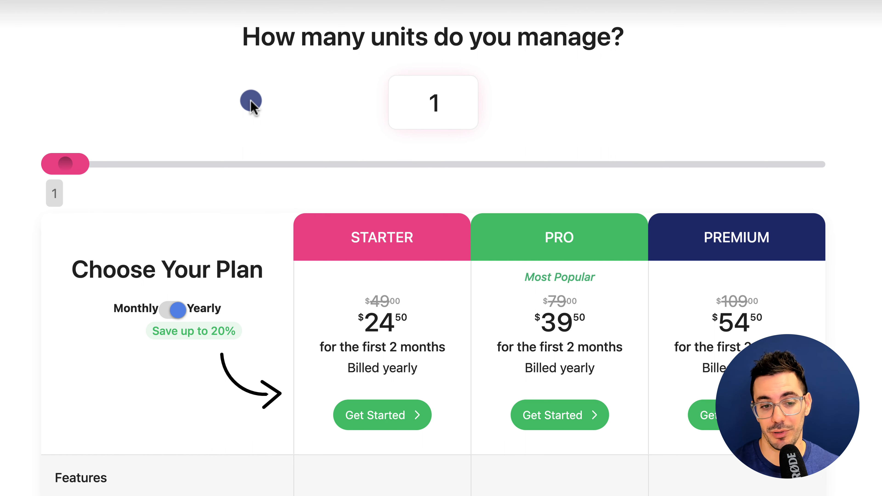
left_click(175, 312)
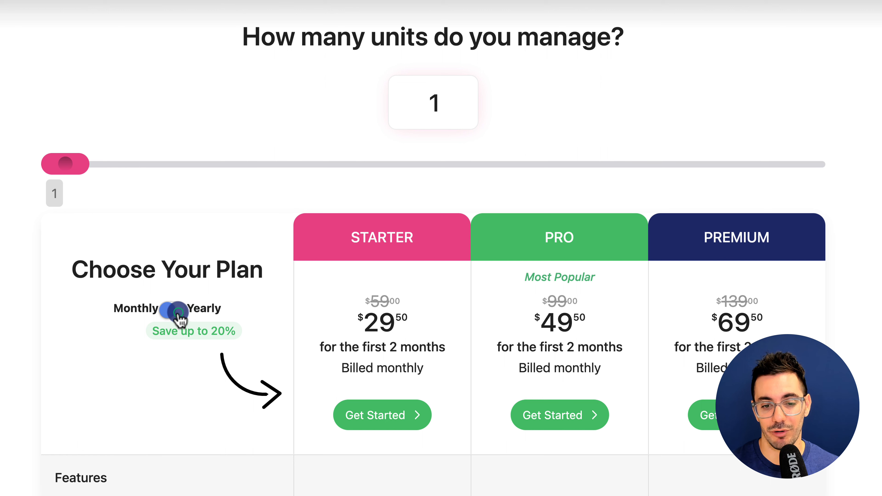
left_click(178, 312)
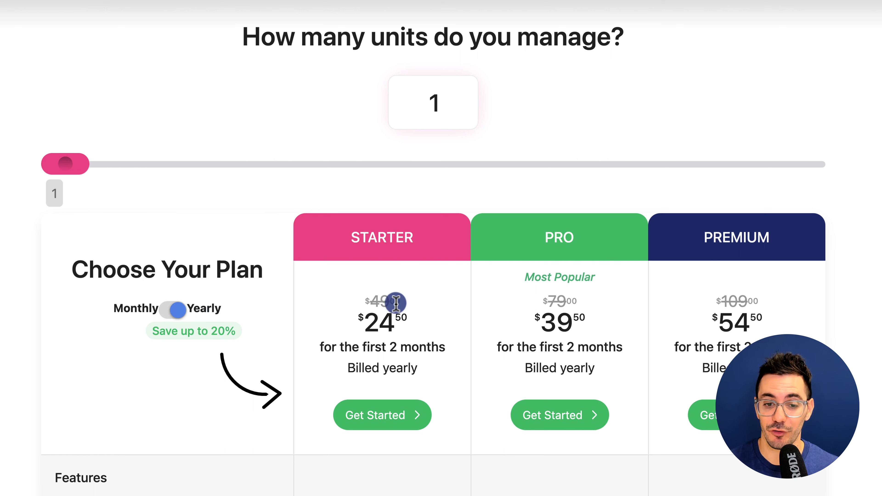
left_click_drag(365, 304, 407, 299)
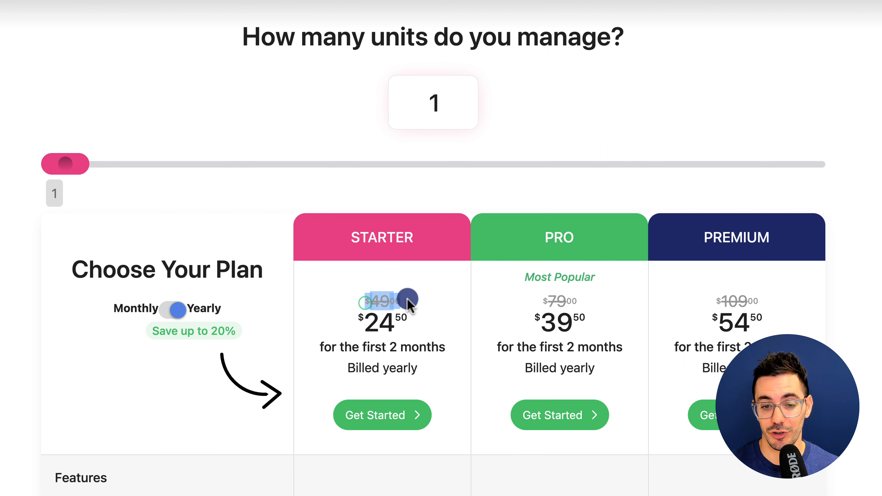
left_click(407, 299)
left_click_drag(80, 166, 36, 161)
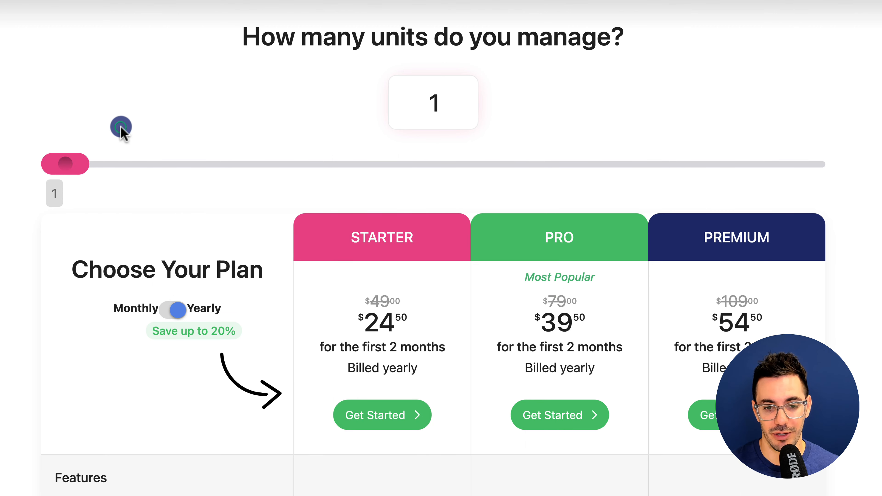
- Examine the Starter and Pro plan columns in the yearly pricing table
scroll(121, 130, "down", 5)
scroll(121, 133, "down", 1)
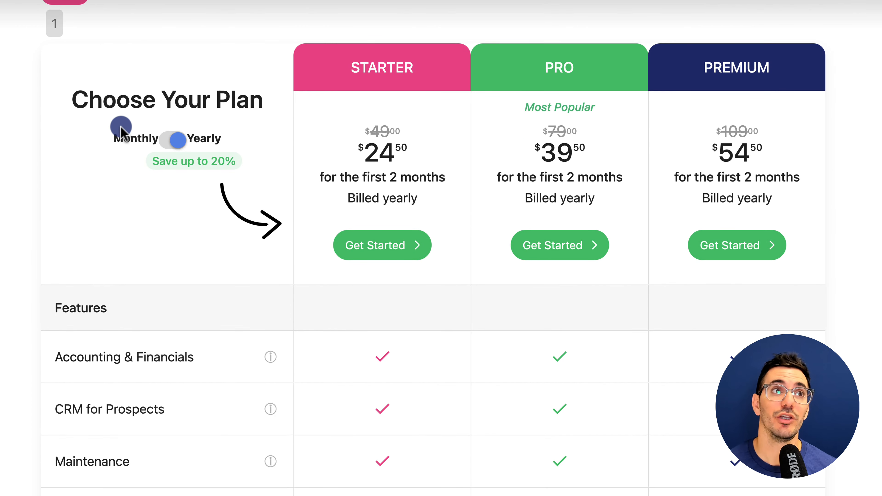
double_click(375, 71)
left_click(464, 72)
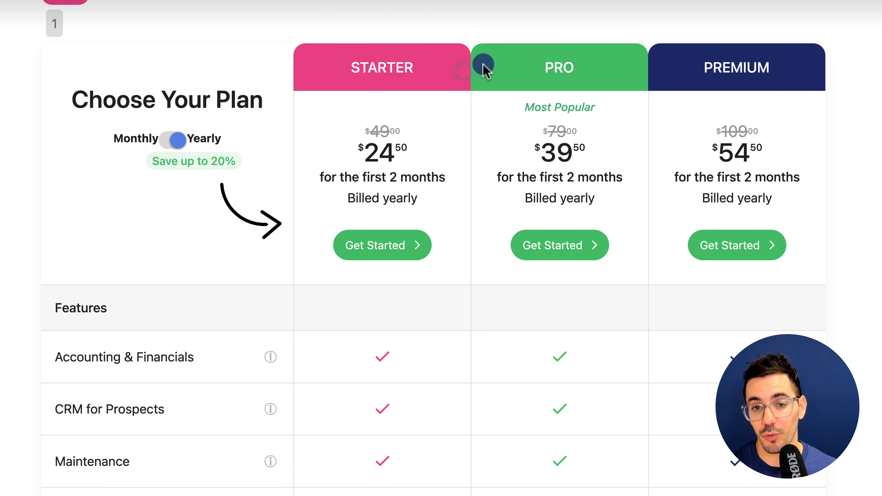
double_click(554, 66)
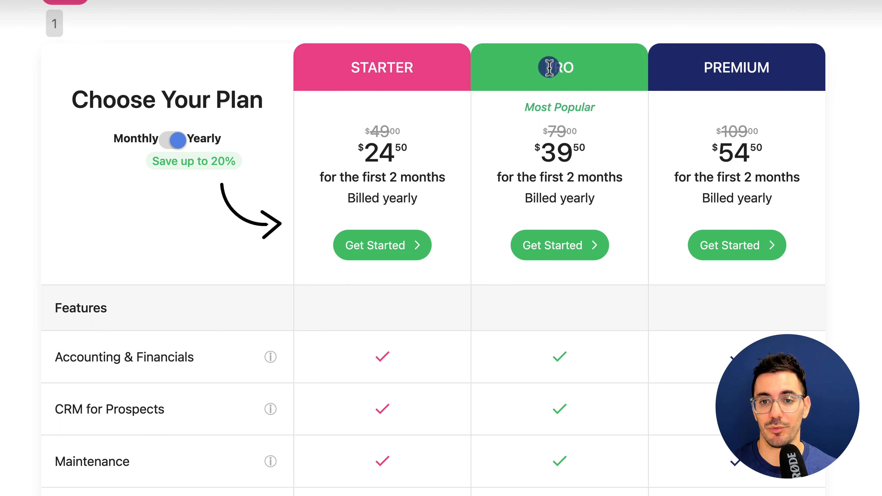
left_click(586, 66)
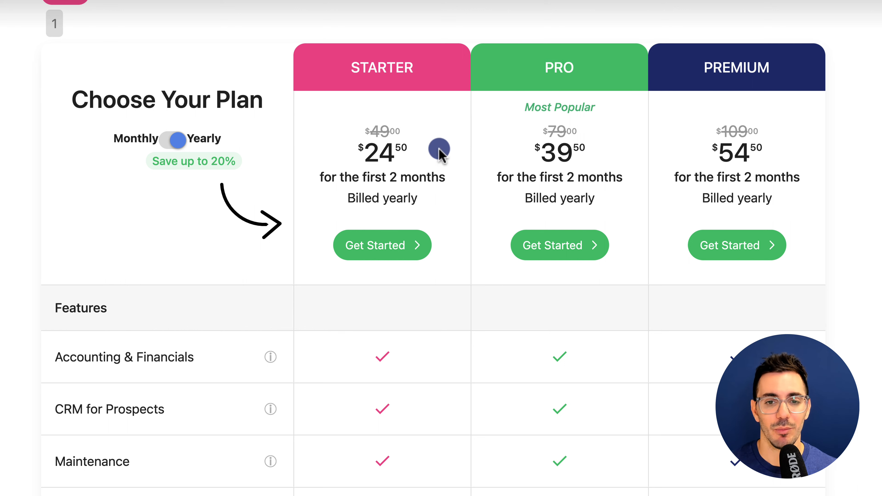
- Review the plan comparison from Features to Services, including the explanation of the Maintenance feature
scroll(439, 150, "down", 5)
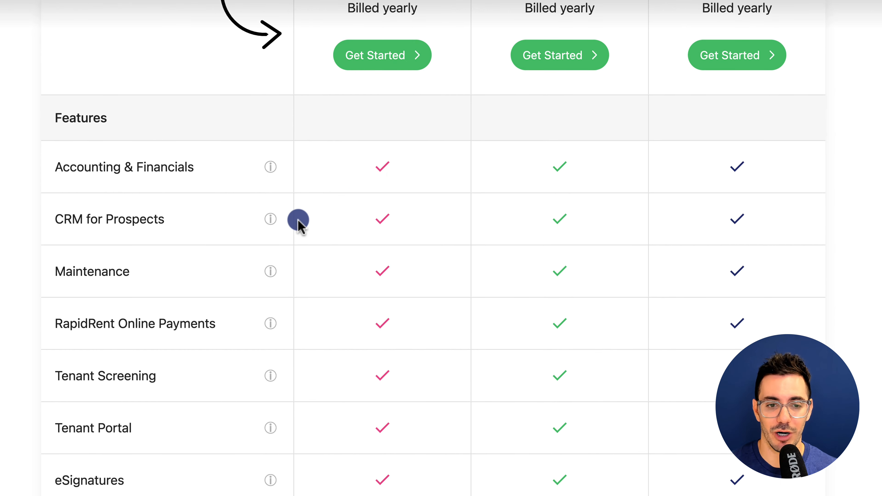
mouse_move(274, 267)
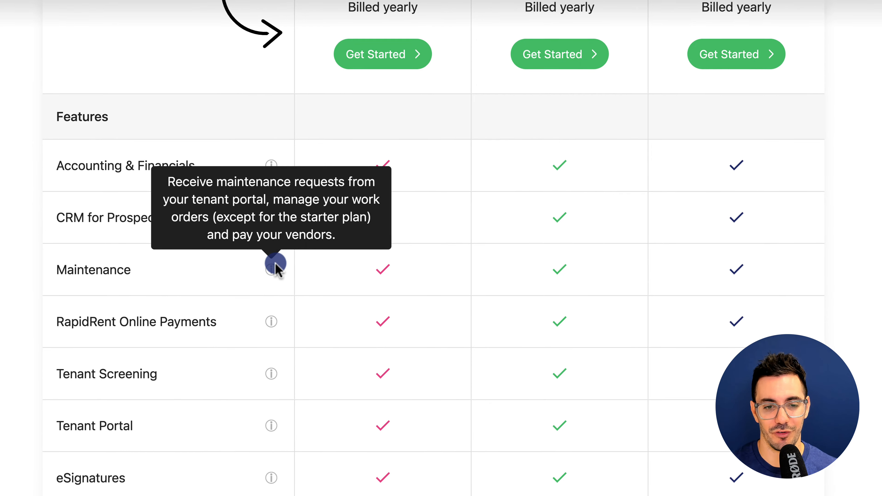
scroll(467, 195, "down", 10)
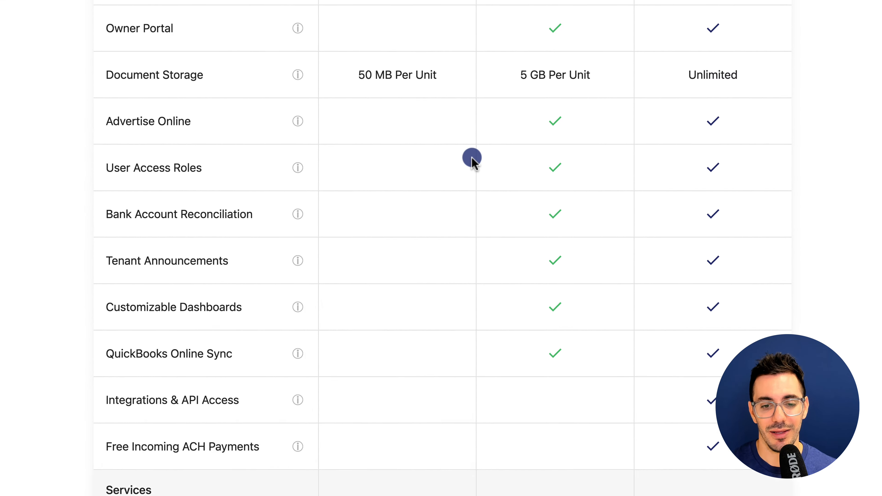
scroll(473, 160, "down", 20)
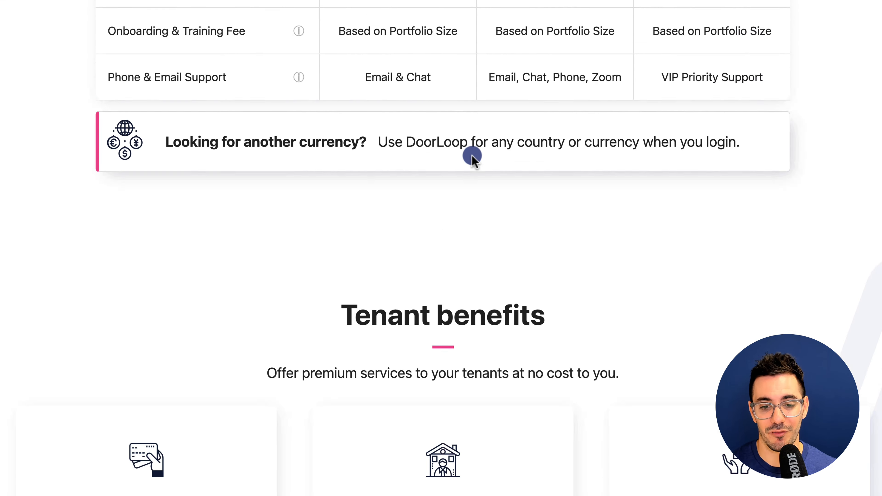
scroll(472, 155, "down", 1)
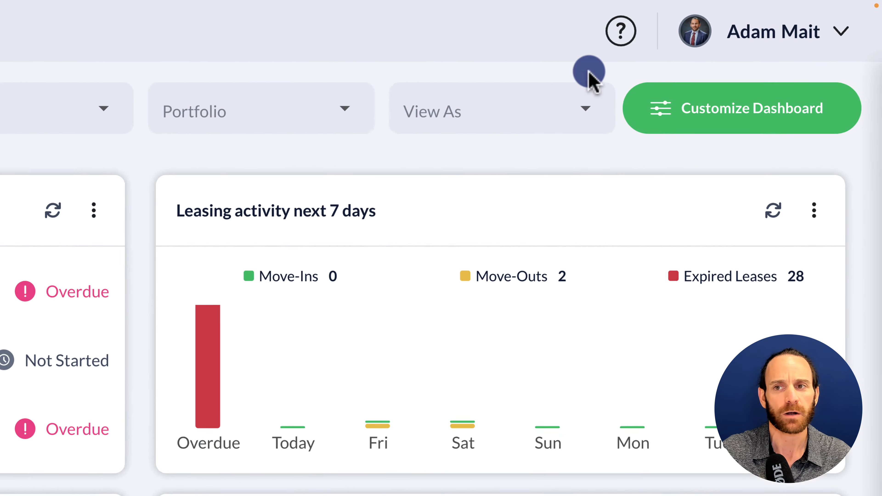
- View the available help options from the dashboard and close them
left_click(618, 41)
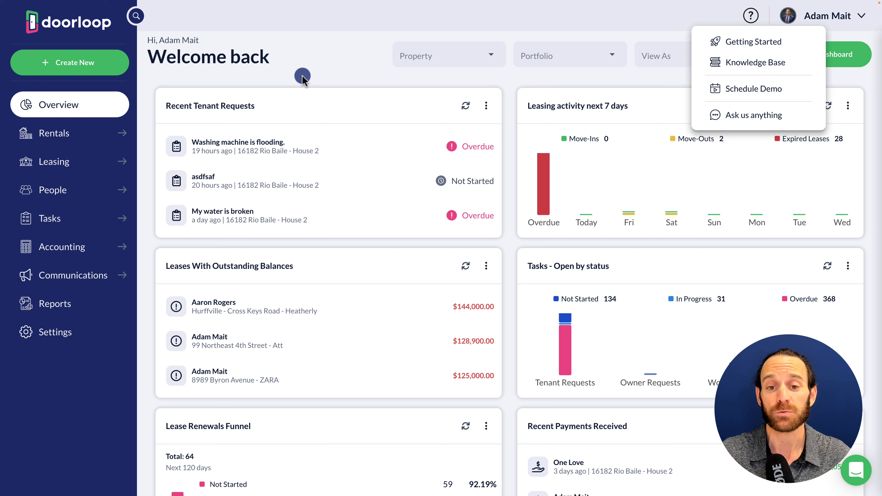
left_click(303, 76)
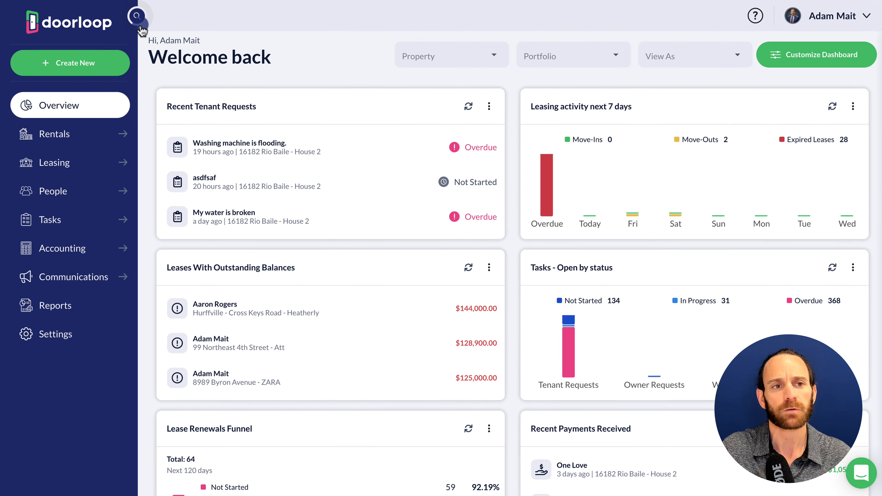
- Run a global search for "leaky faucet"
left_click(160, 61)
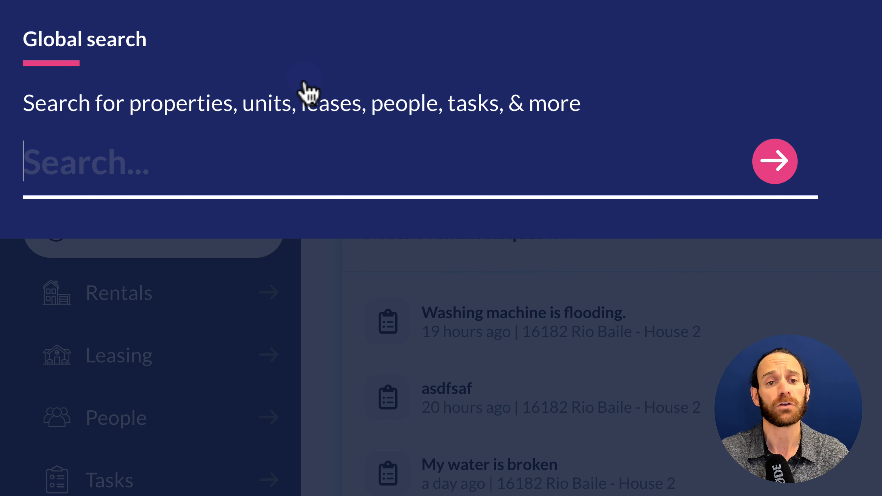
type("le")
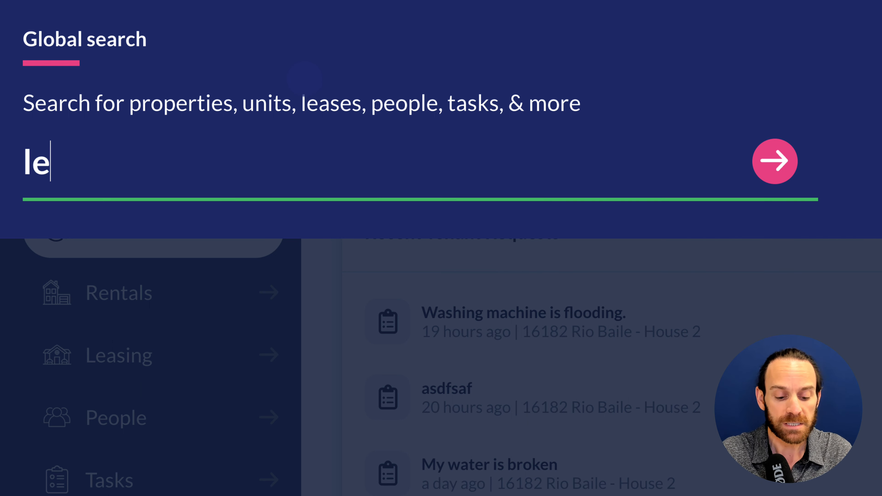
type("aky fac")
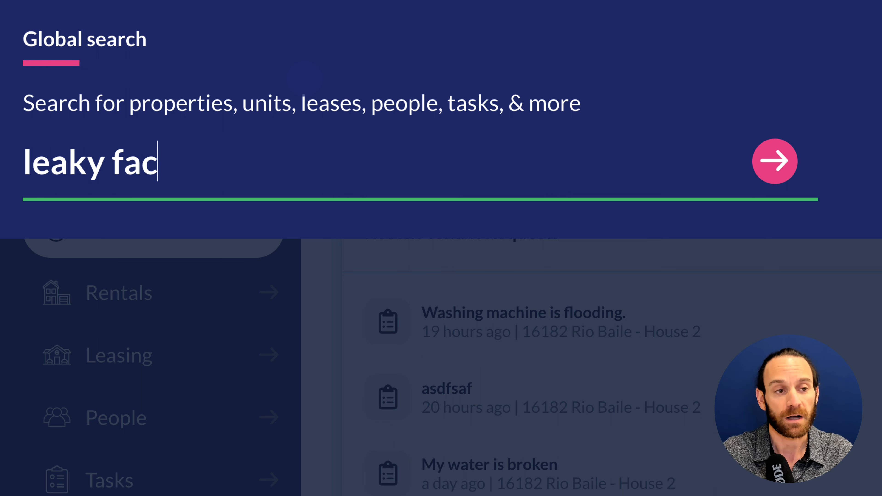
key("BackSpace")
type("ucet")
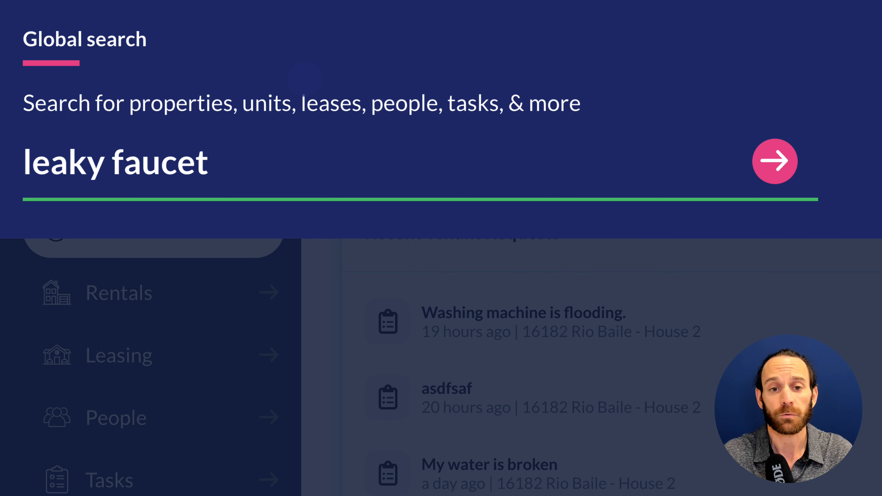
key("Return")
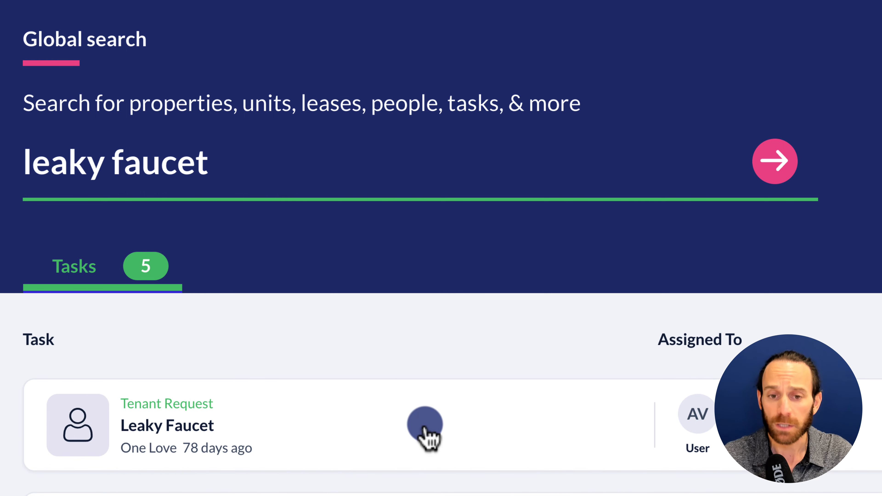
- Run a global search for a person's first name and view the matching vendors
triple_click(190, 174)
type("t")
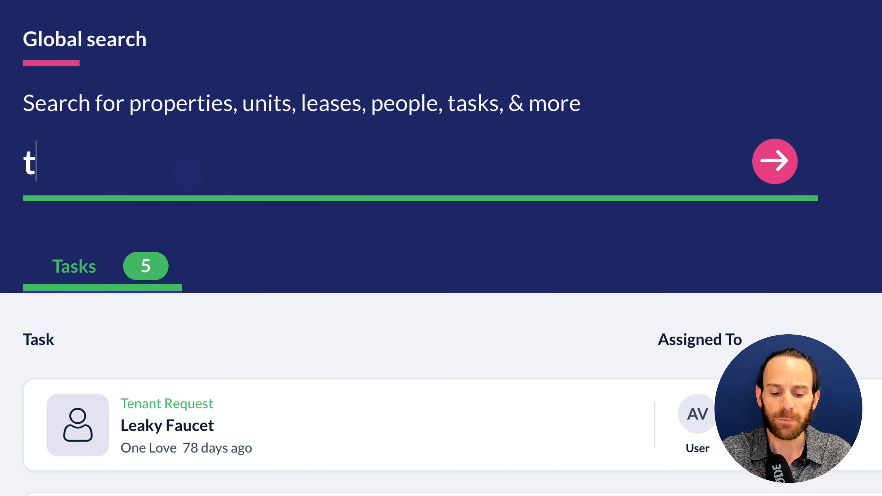
type("ony")
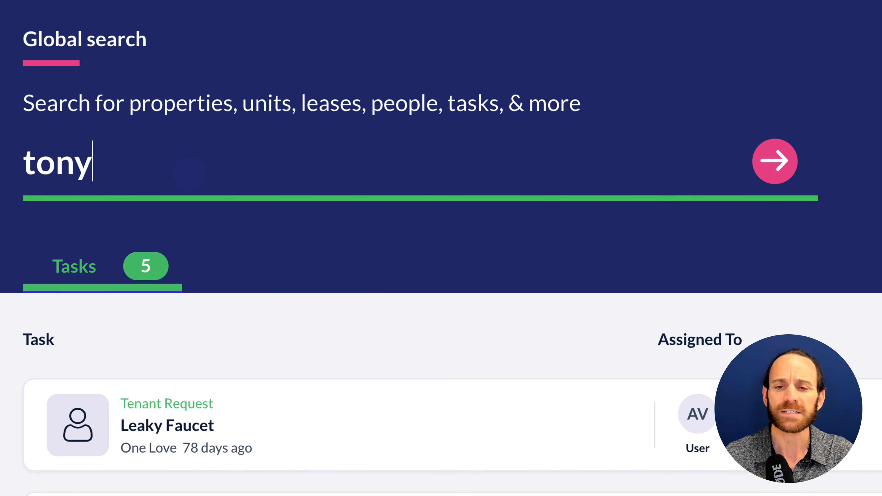
key("Return")
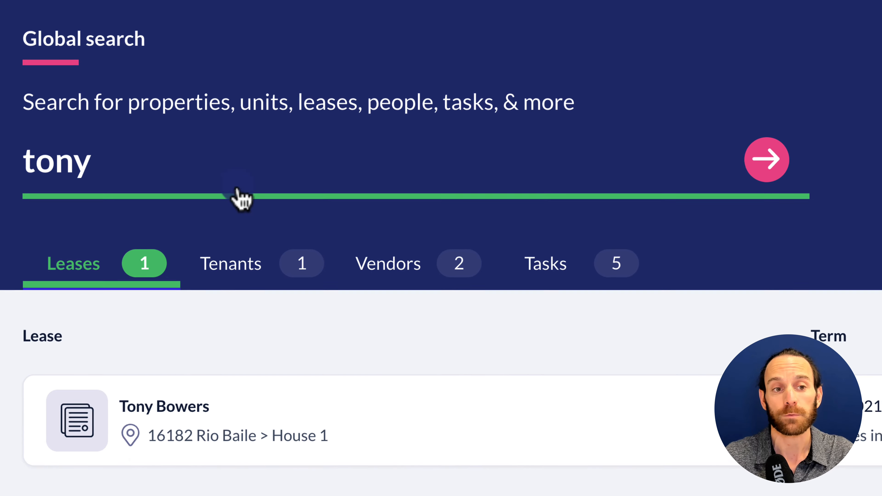
left_click(381, 269)
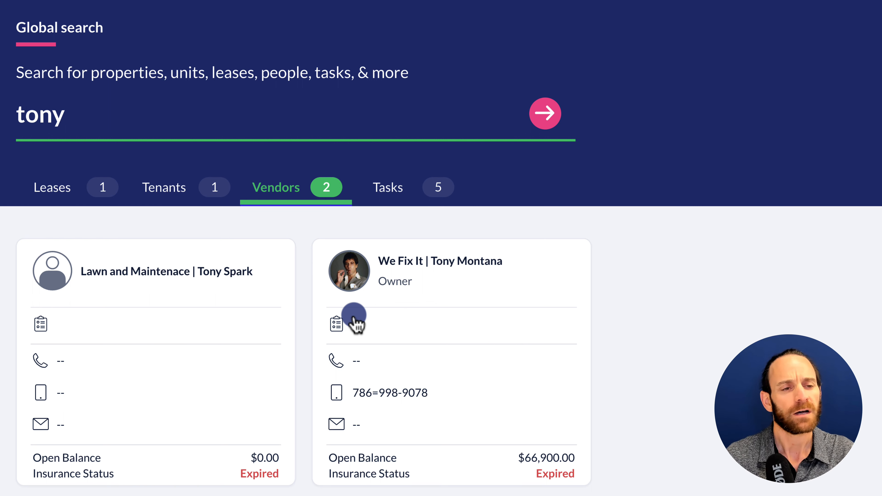
key("Escape")
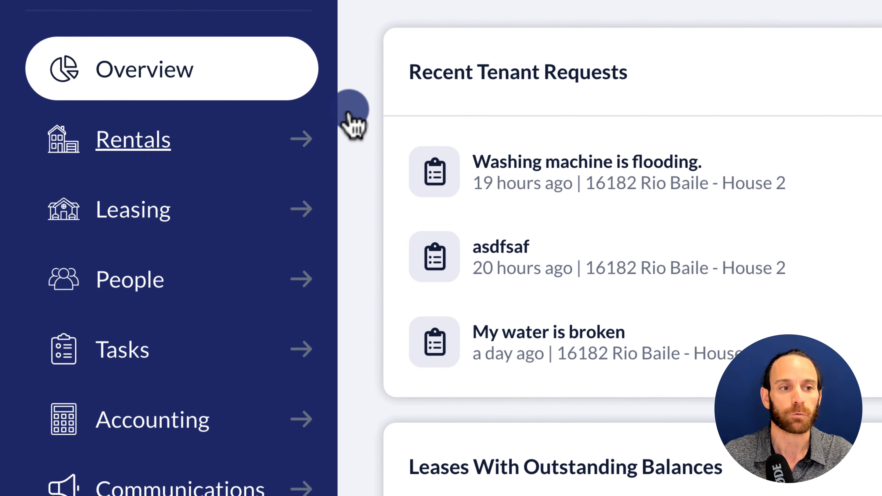
- Look through the pages available under Rentals, Leasing and People
left_click(139, 144)
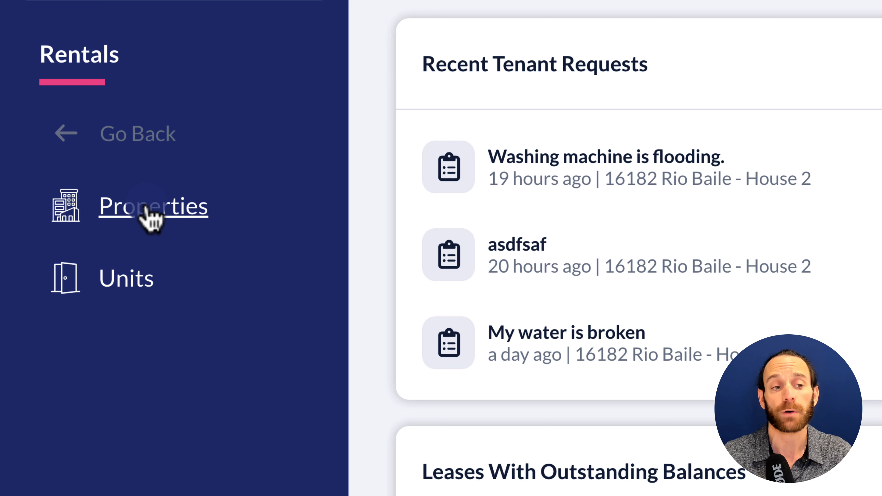
left_click(61, 130)
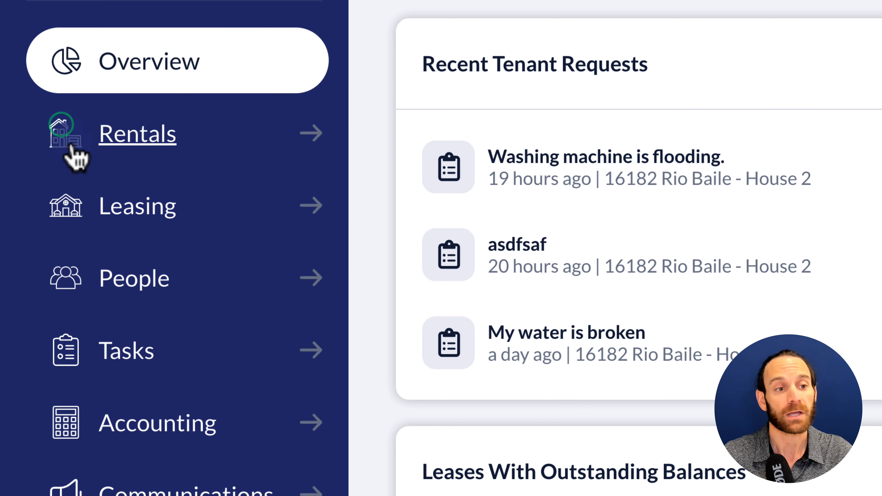
left_click(108, 209)
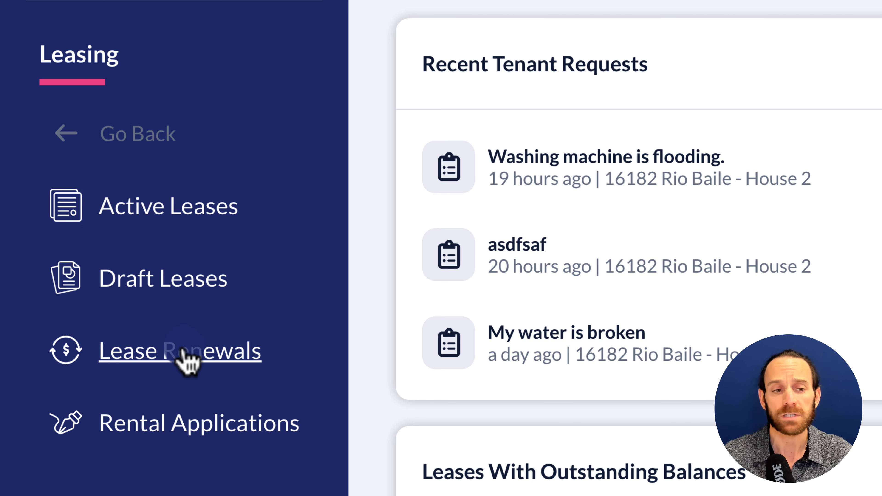
left_click(58, 145)
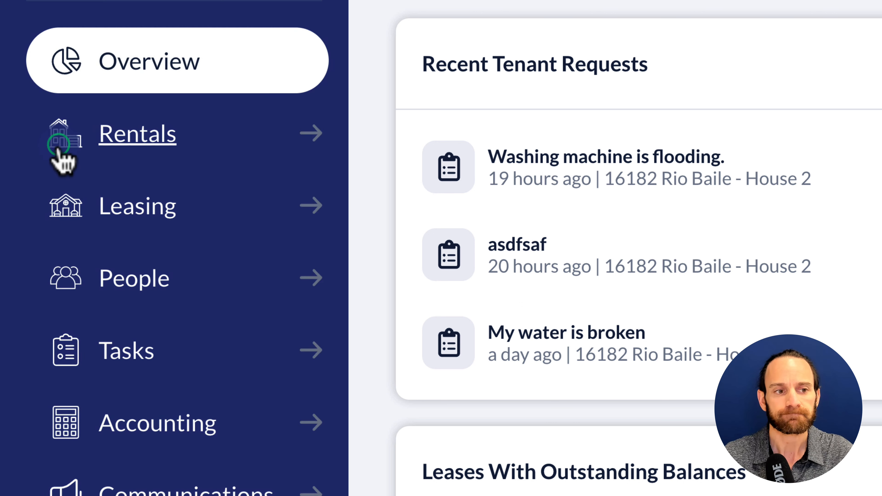
left_click(118, 278)
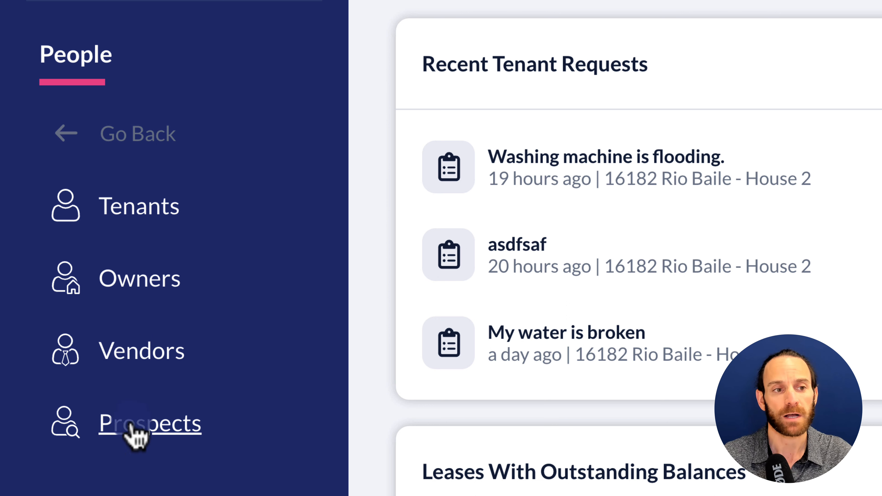
- Look through the pages available under Tasks and the record types offered for creating something new
left_click(63, 135)
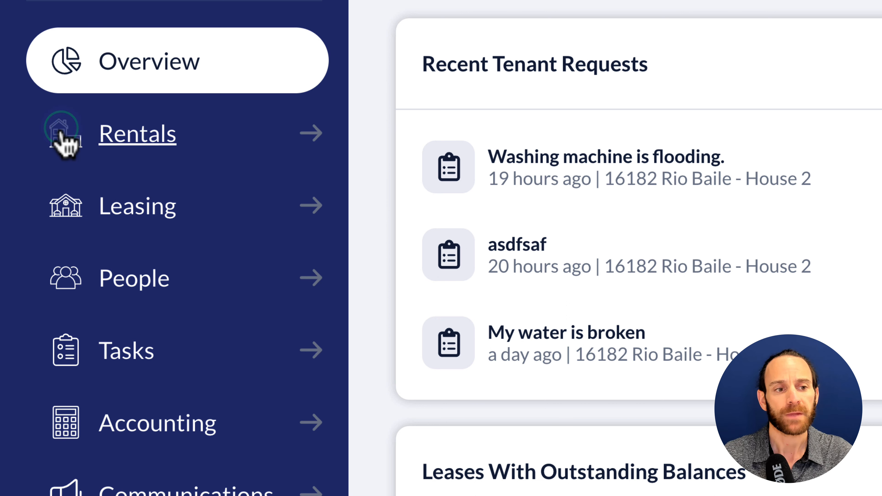
left_click(130, 347)
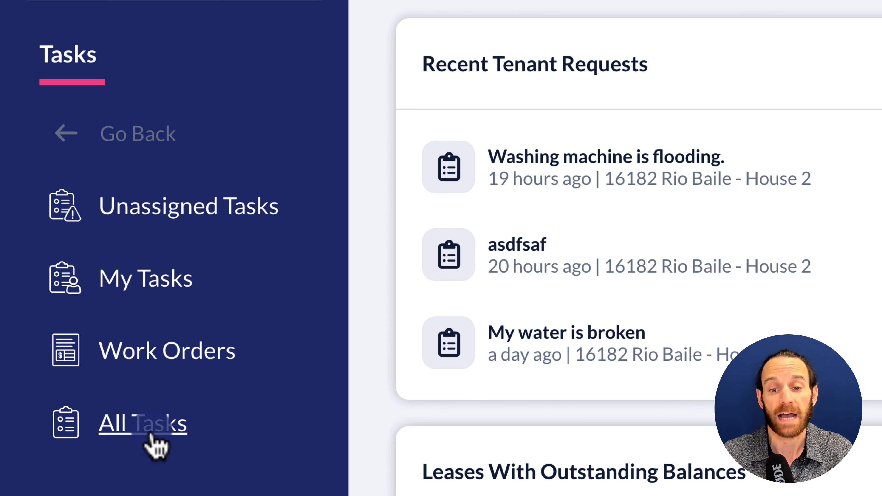
left_click(73, 143)
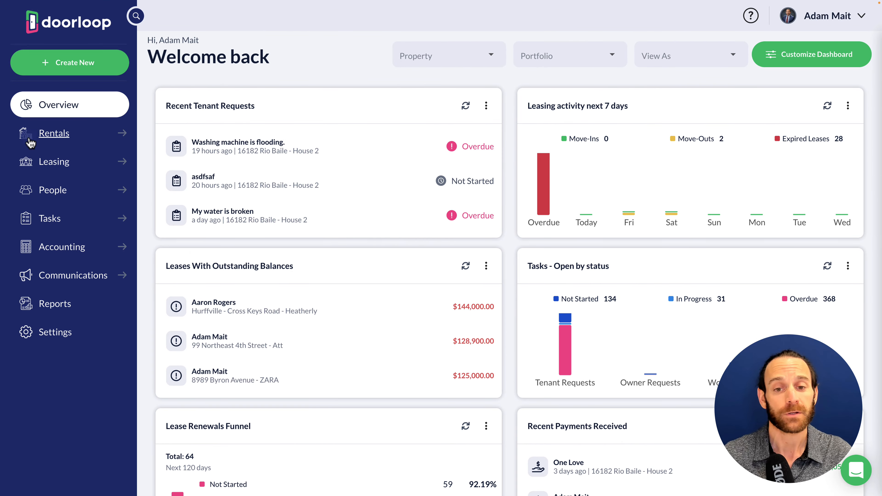
left_click(29, 60)
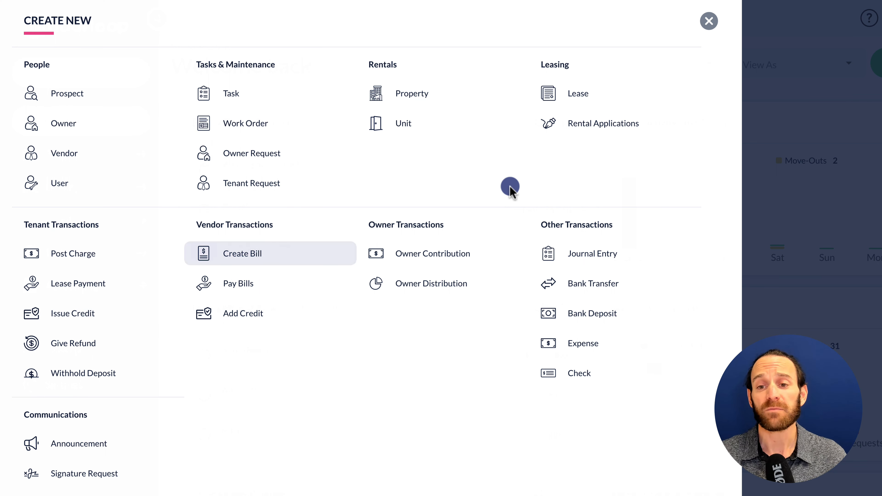
left_click(817, 51)
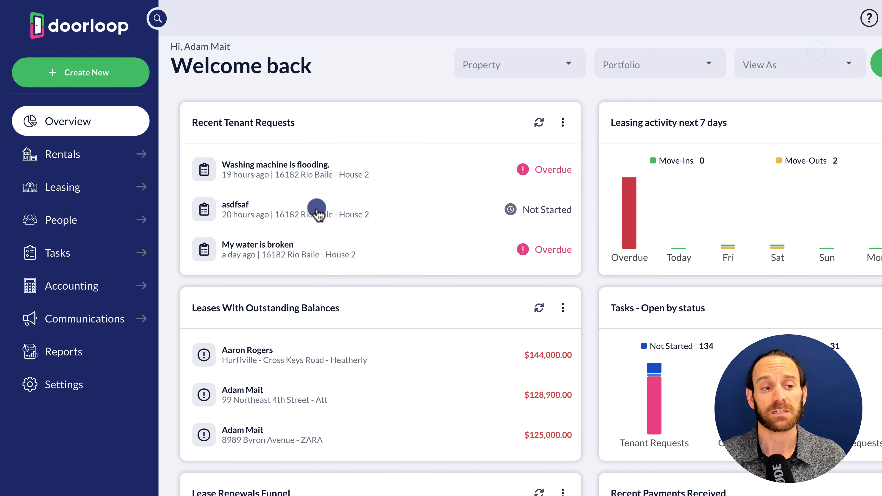
- Open the bank accounts under Accounting and review the transactions of the Consulting Income account
left_click(80, 287)
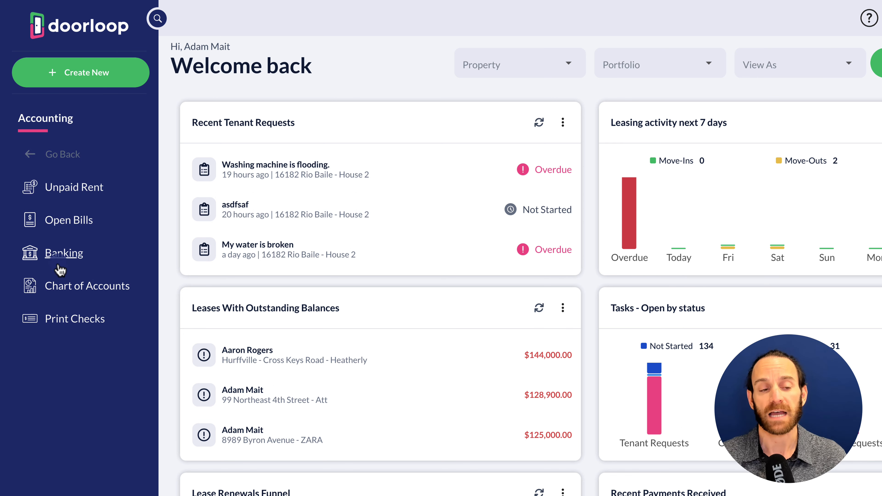
left_click(59, 267)
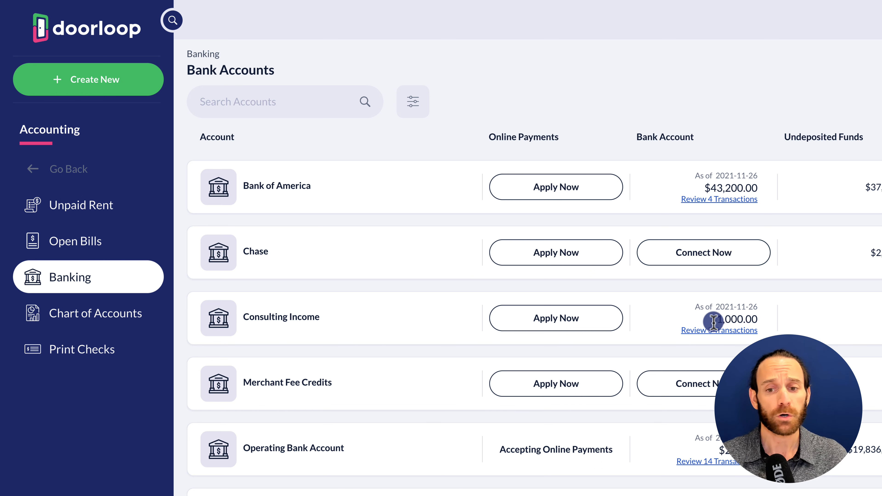
left_click(705, 330)
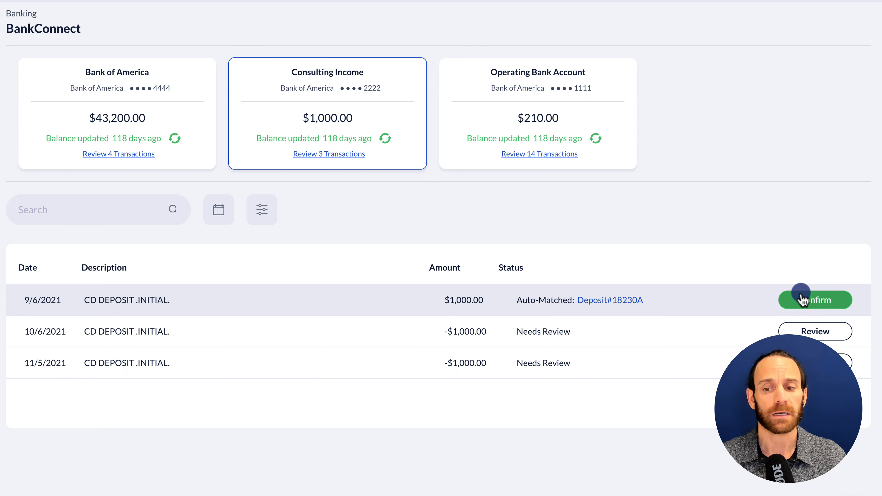
- Examine the review form for the 10/6/2021 bank transaction and compare it with the transaction types that can be created new
left_click(827, 331)
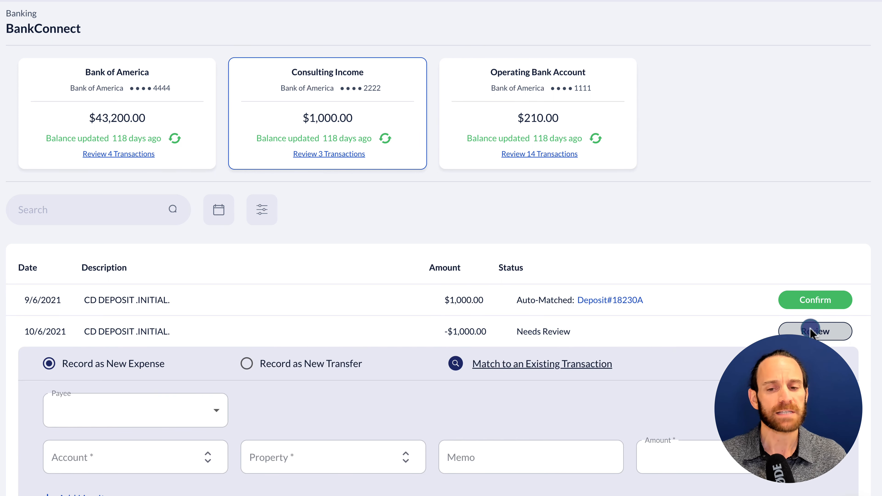
scroll(319, 358, "down", 2)
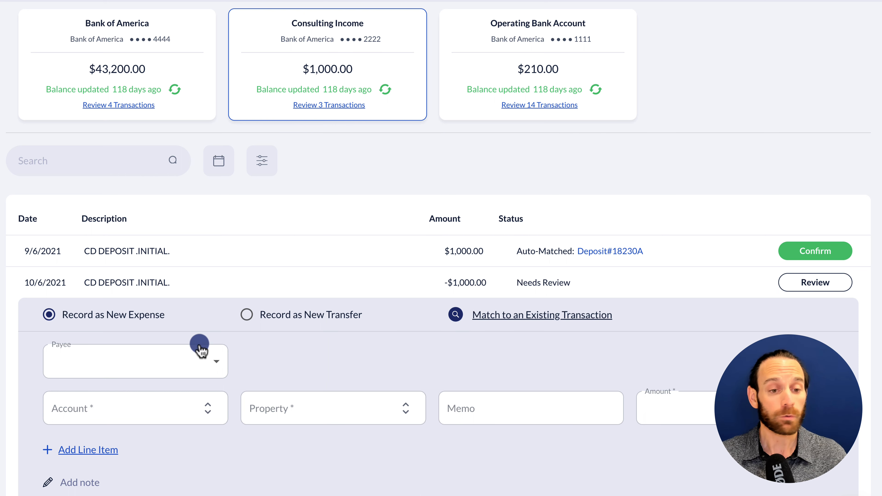
scroll(177, 365, "down", 5)
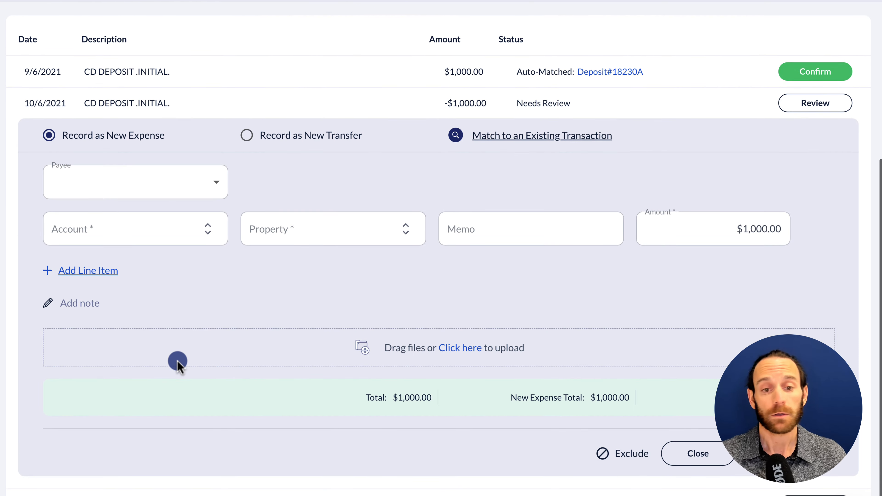
left_click(0, 14)
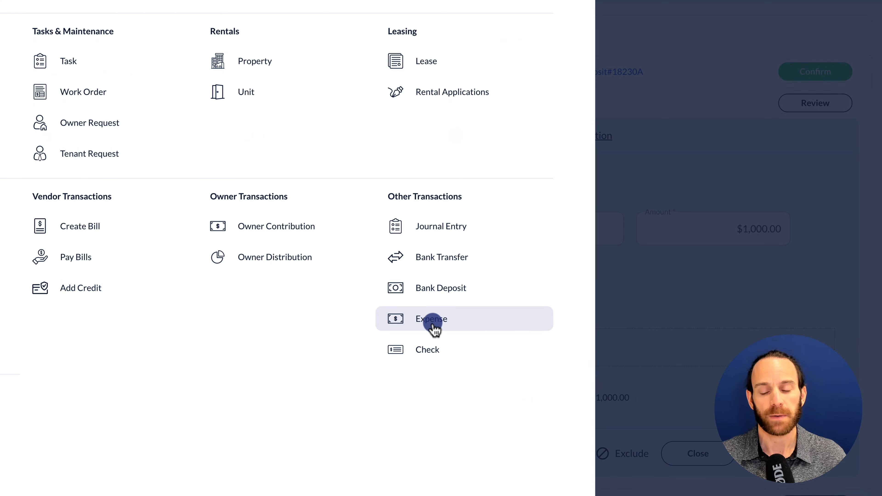
left_click(655, 299)
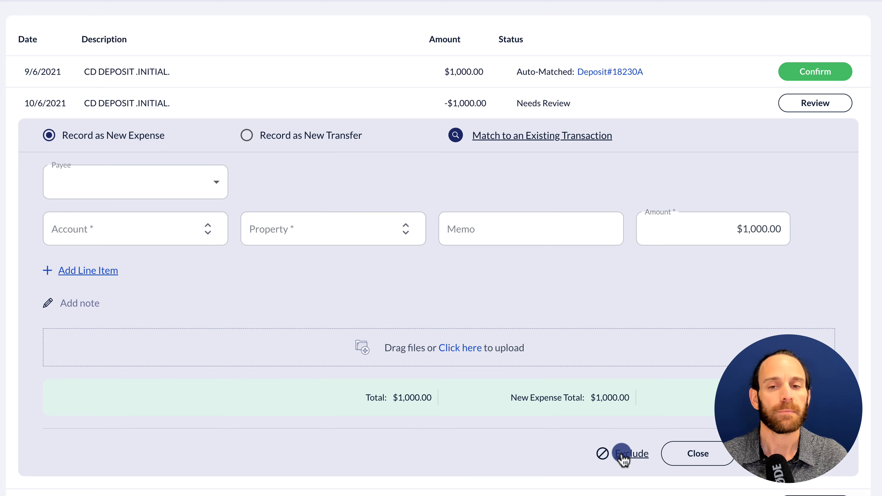
scroll(620, 330, "up", 5)
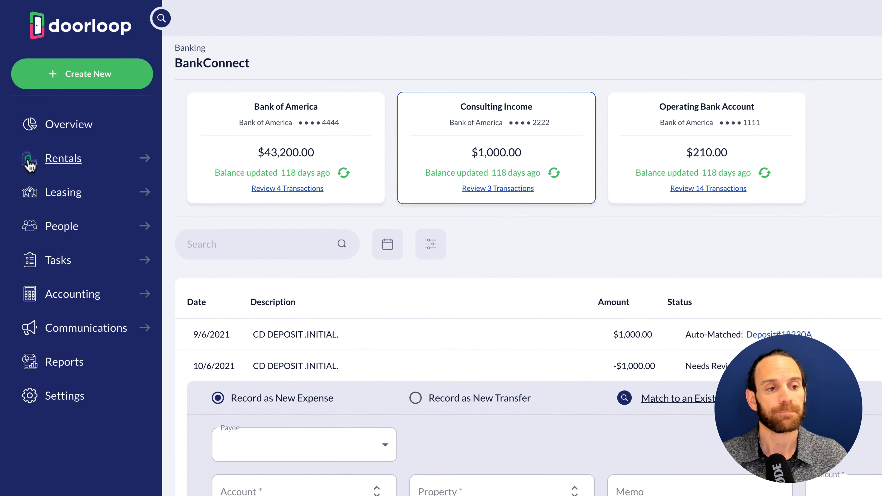
- Return to the Overview dashboard and switch to the tenant portal's home page
left_click(423, 237)
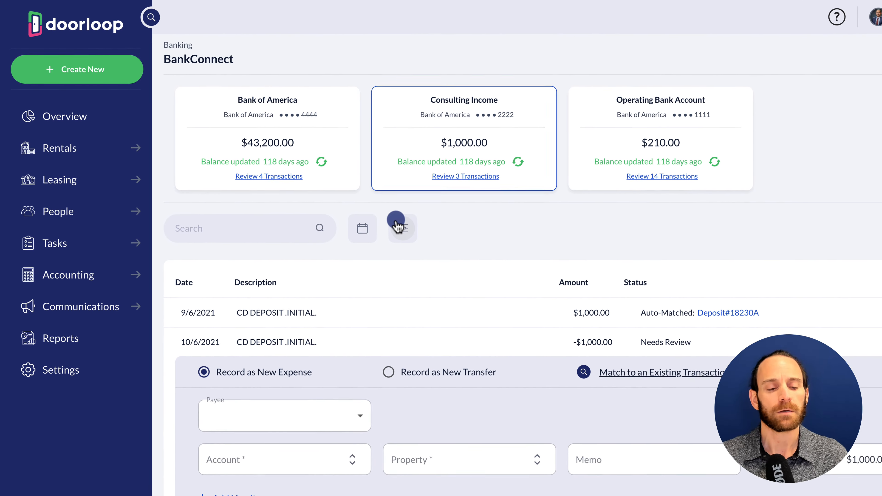
left_click(69, 108)
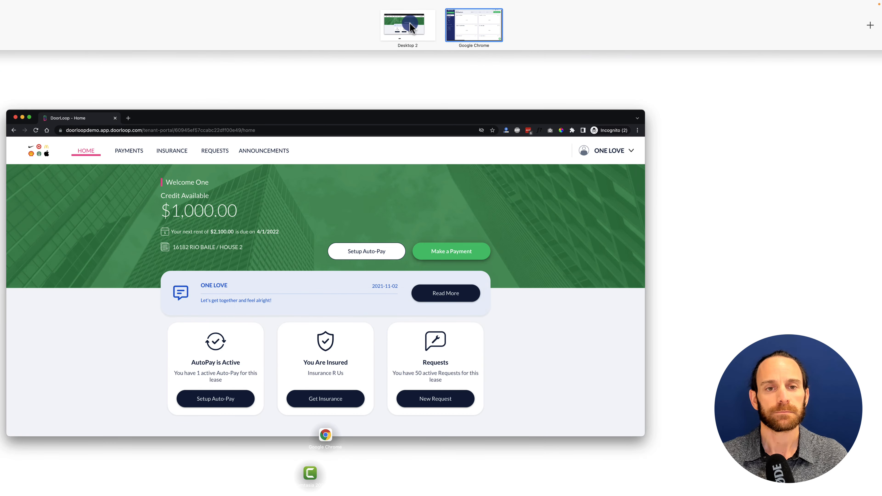
left_click(410, 22)
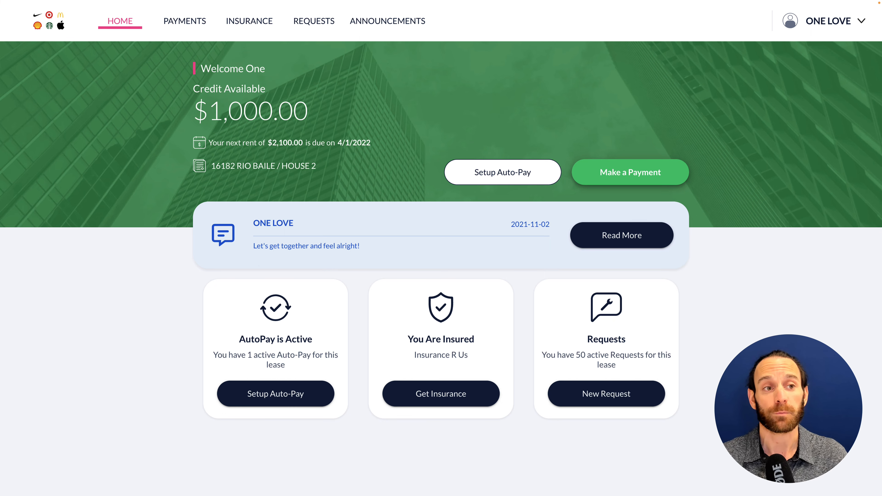
- Switch back from the tenant portal to the property manager's Overview dashboard
mouse_move(170, 5)
key("ctrl+Up")
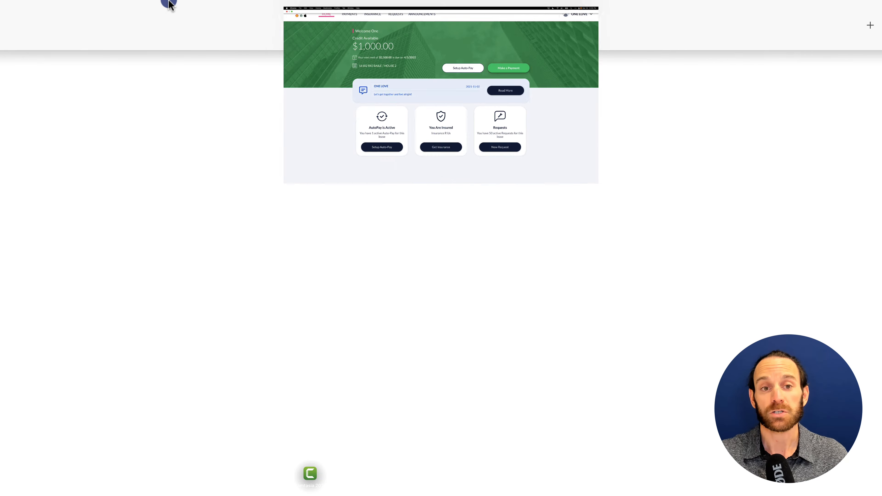
left_click(496, 12)
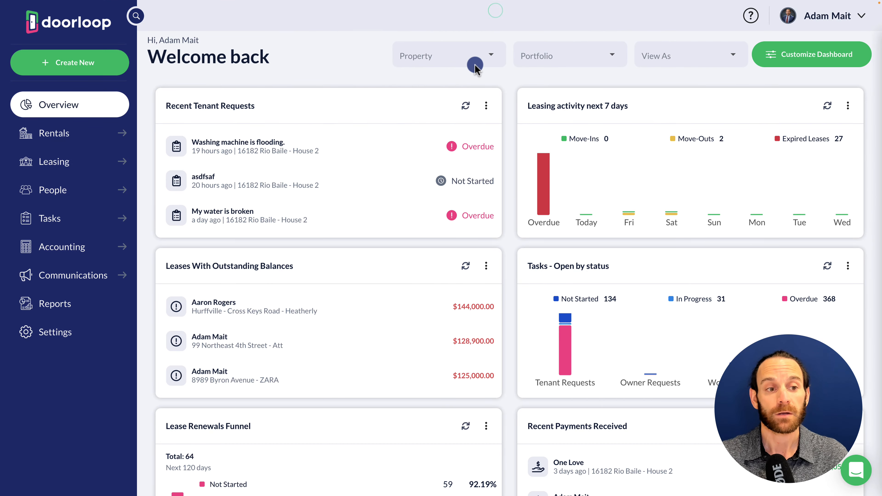
- Add Balance Sheet by Month and Balance Sheet by Property to the favorite reports
left_click(41, 311)
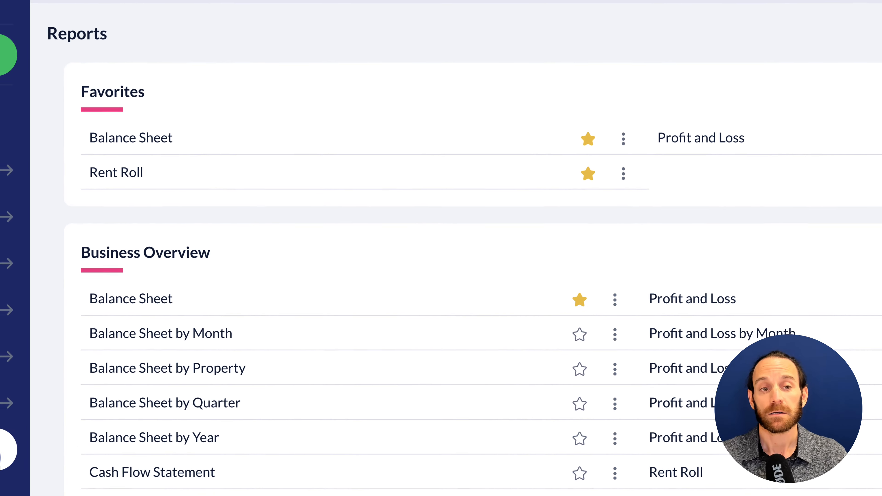
left_click(580, 334)
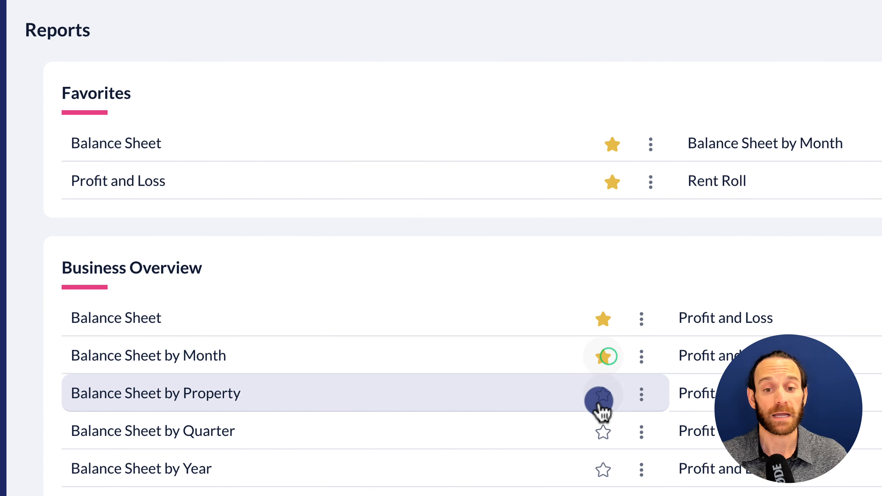
left_click(601, 398)
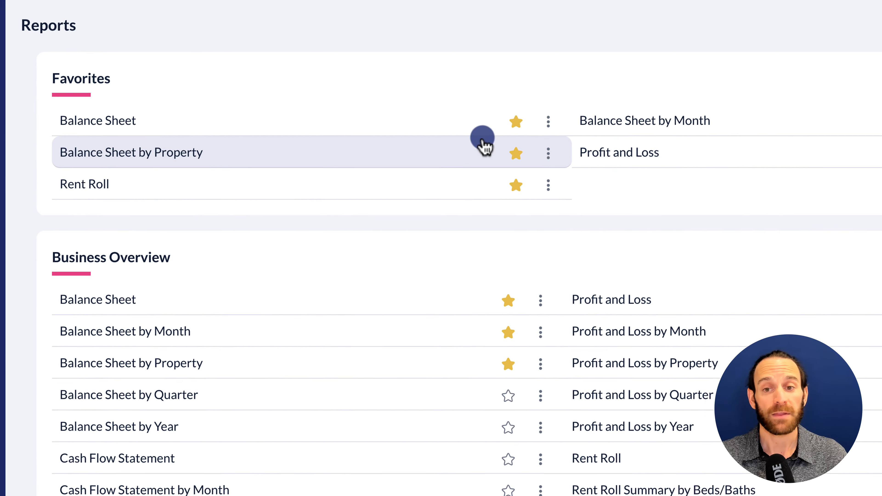
- Open the Profit and Loss report and filter it by the property whose name starts with 705
left_click(607, 152)
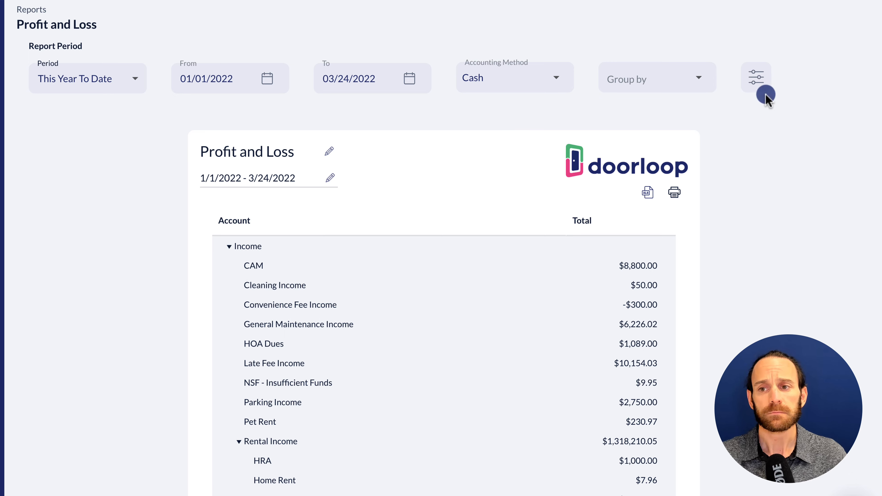
left_click(761, 86)
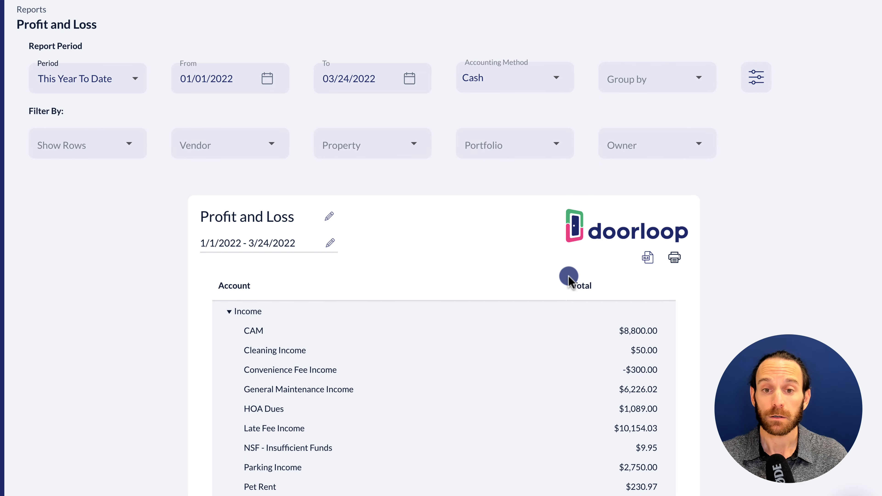
left_click(413, 142)
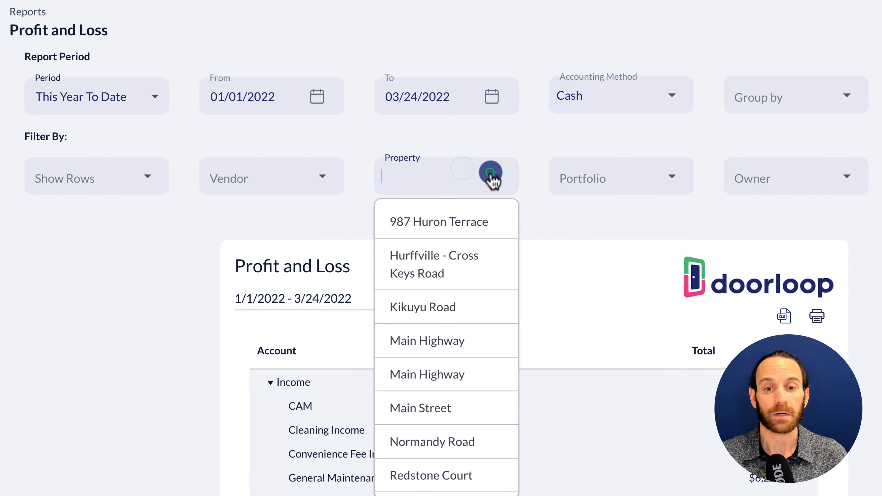
left_click(444, 171)
type("705")
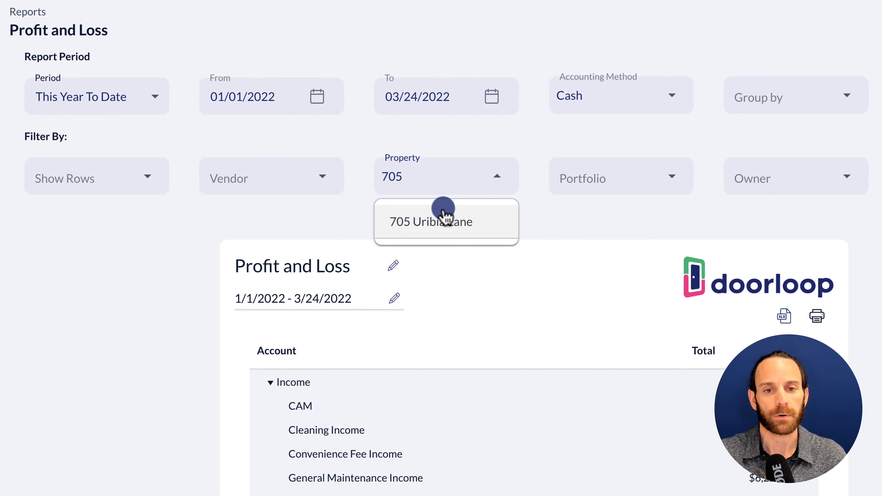
left_click(444, 212)
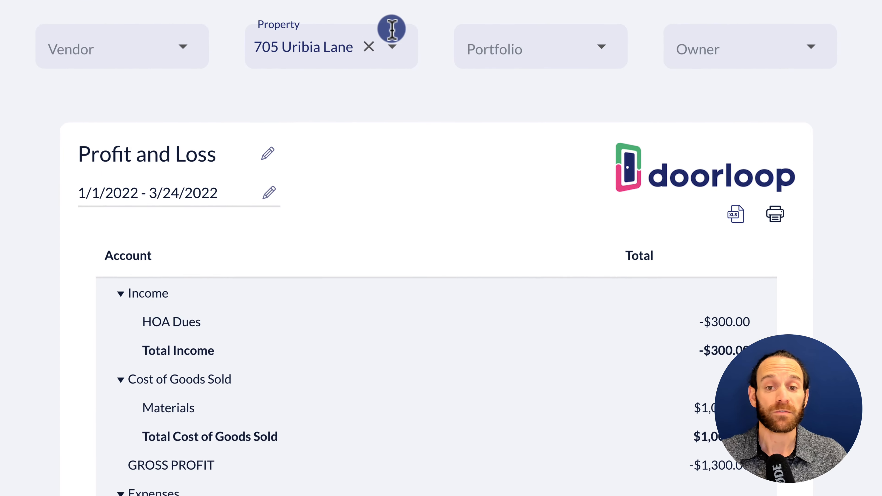
- Group the Profit and Loss report by Property and filter it by the portfolio B & M LLC instead of a single property
left_click(366, 47)
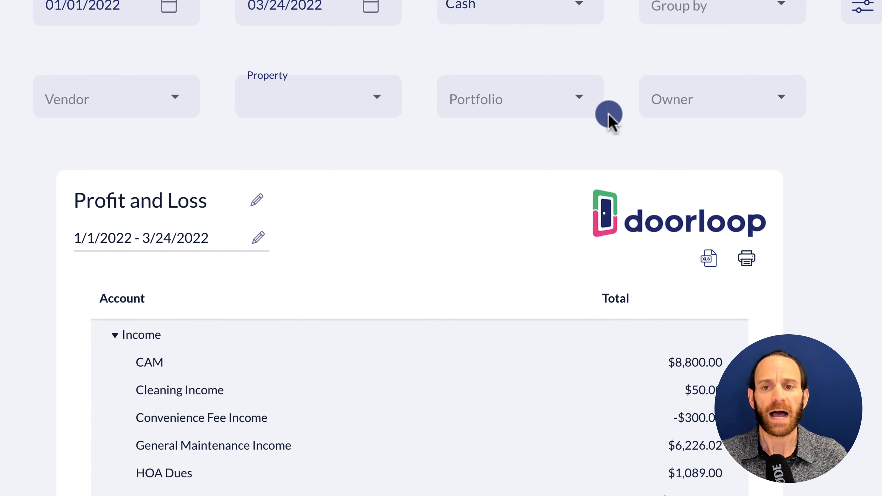
left_click(752, 58)
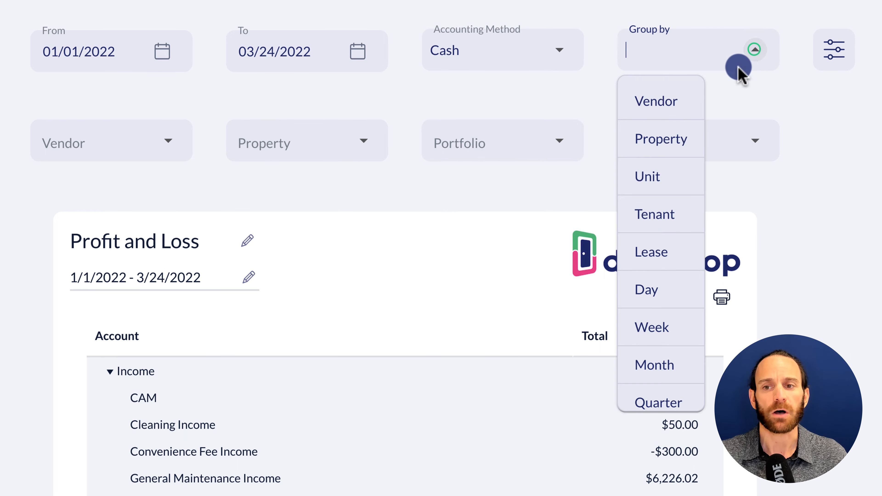
left_click(663, 132)
left_click(563, 145)
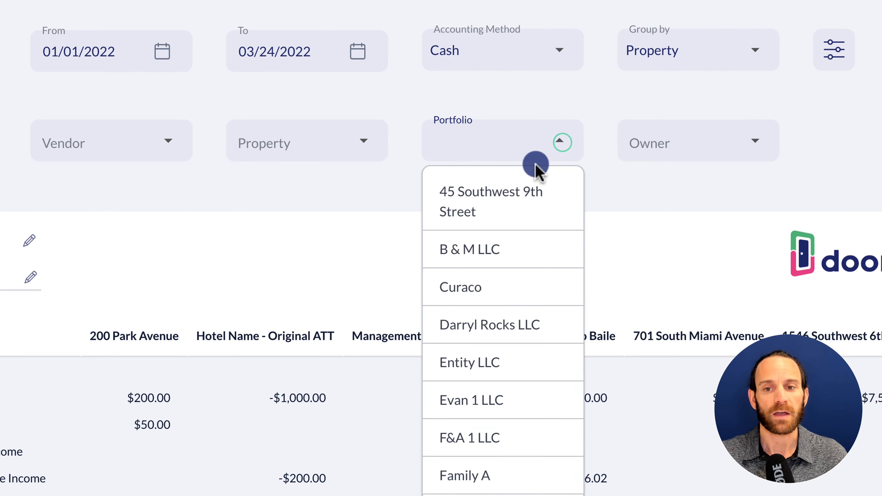
left_click(472, 265)
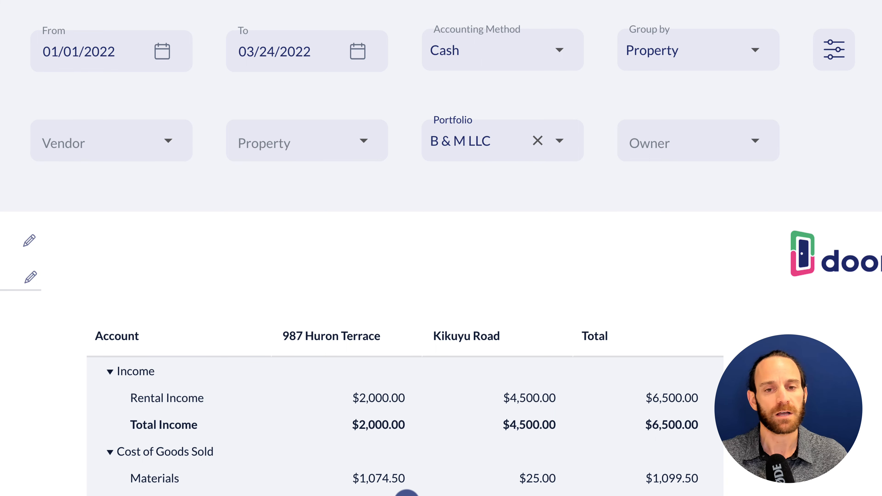
- Replace the portfolio filter with the property starting with 705 and clear the report's grouping
left_click(536, 143)
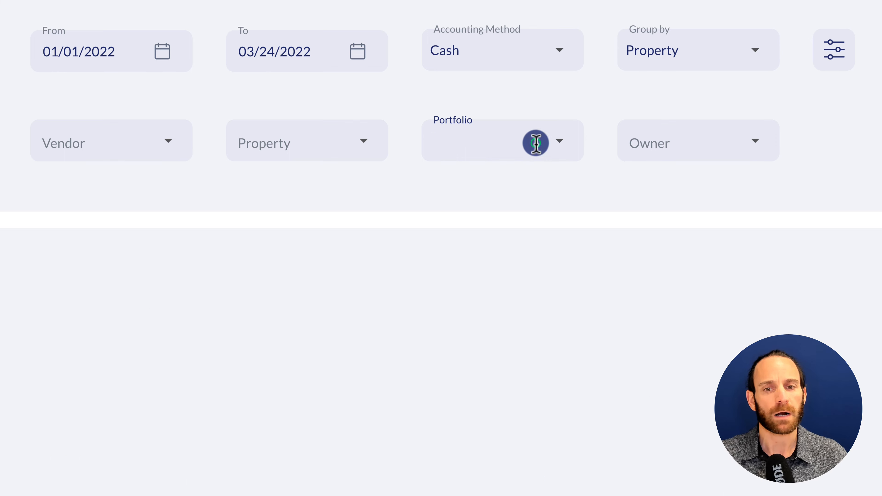
left_click(245, 142)
type("705")
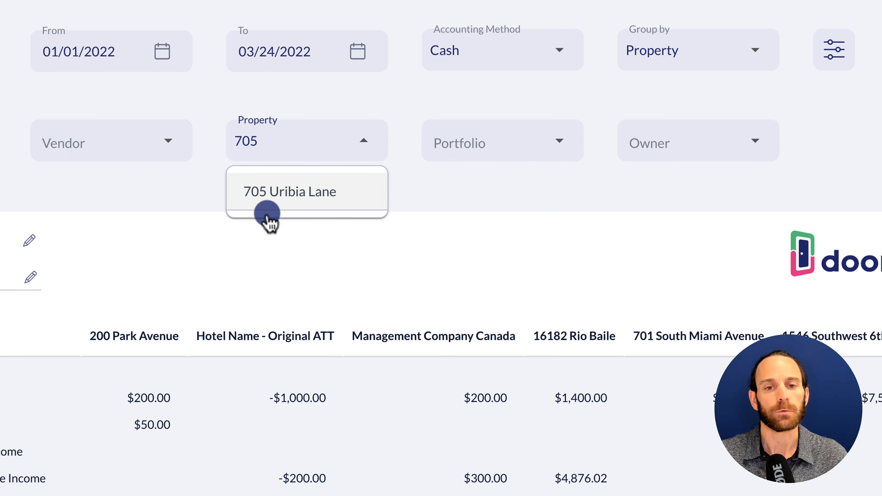
left_click(266, 191)
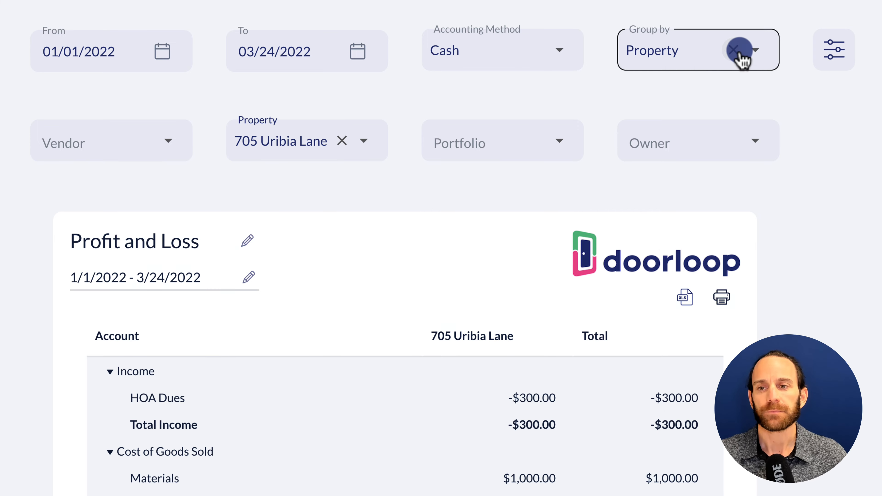
left_click(737, 50)
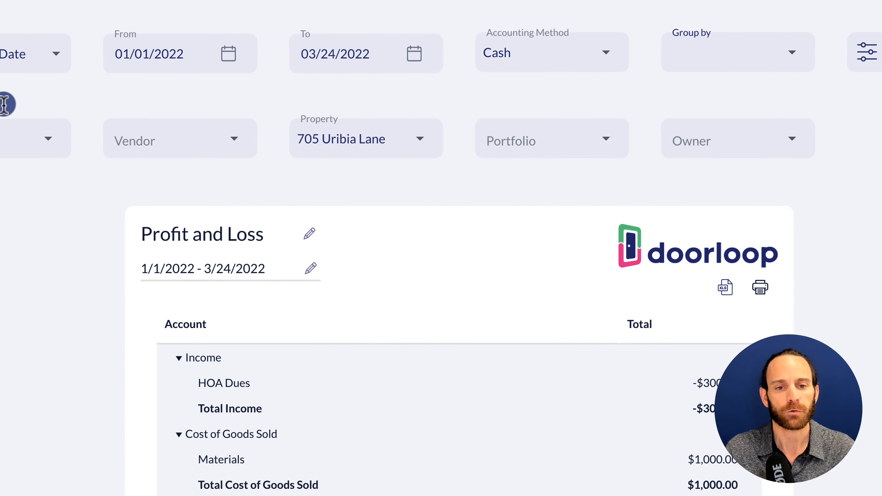
- Set the Profit and Loss report's period to Last Quarter and open the transactions behind its Maintenance expense total
left_click(156, 57)
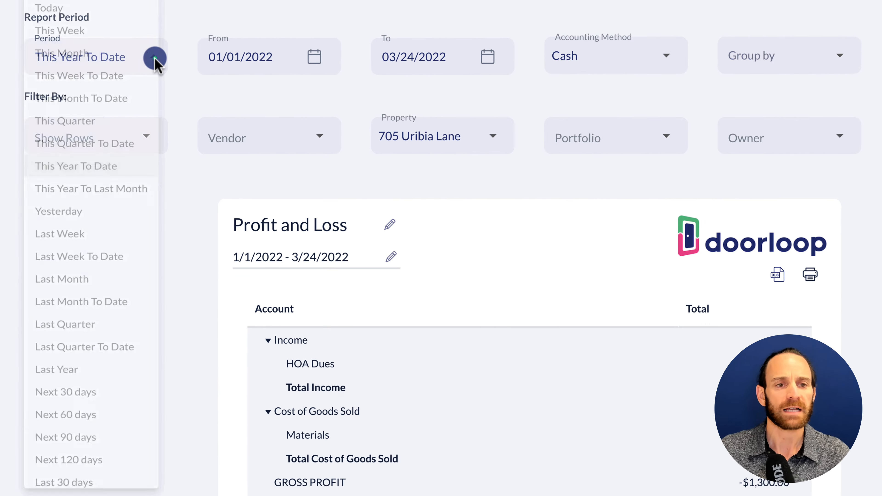
left_click(68, 377)
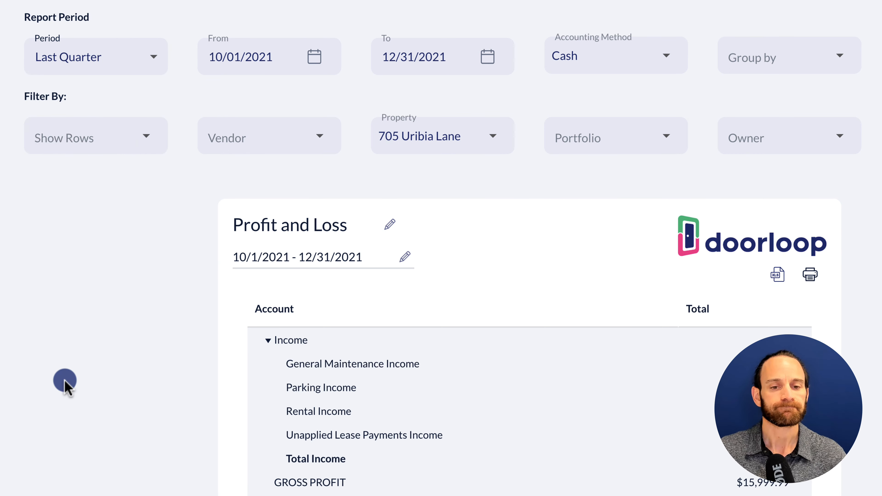
scroll(526, 321, "down", 5)
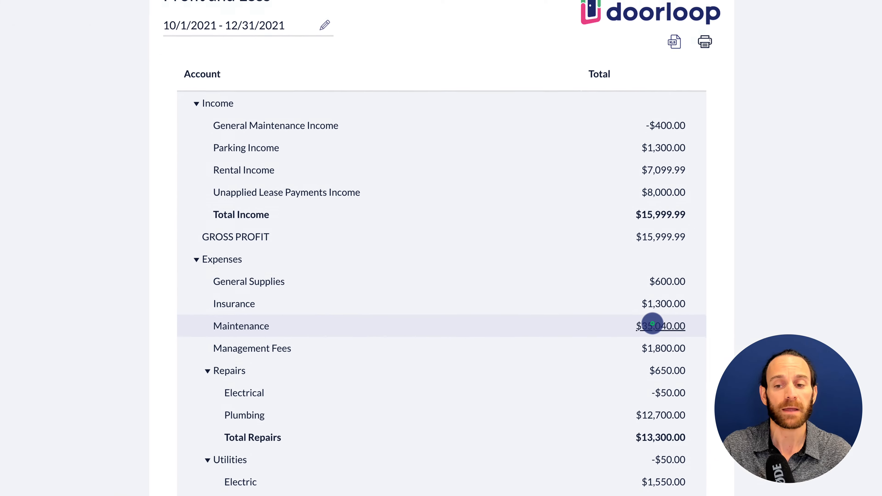
left_click(653, 325)
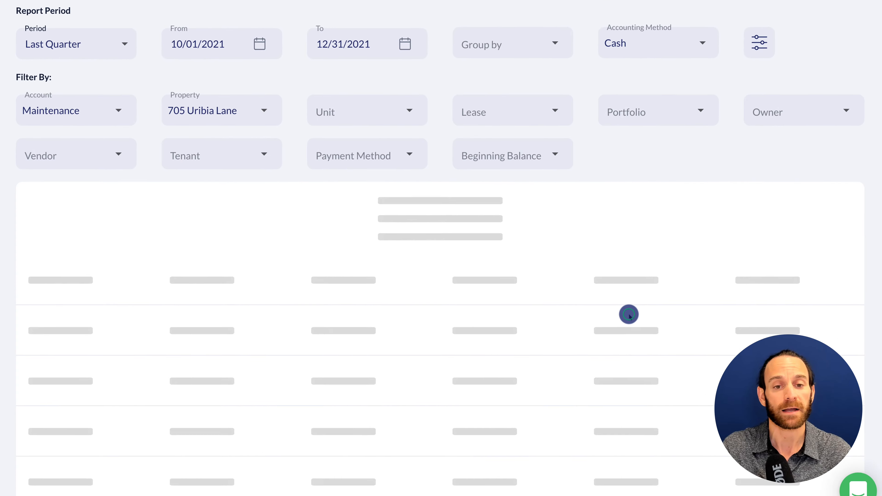
- Open the 2021-12-28 expense with the memo New key, set its amount to $20.00 and save it
scroll(627, 314, "down", 15)
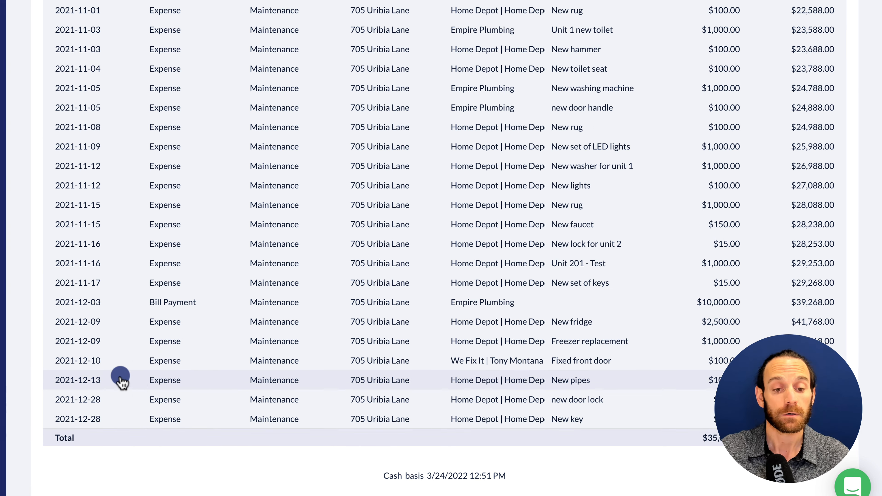
left_click(209, 420)
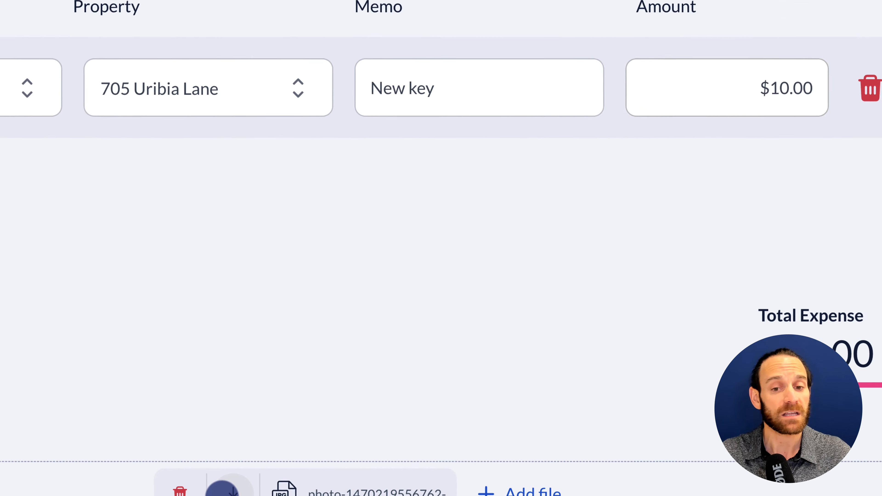
left_click(788, 86)
key("BackSpace")
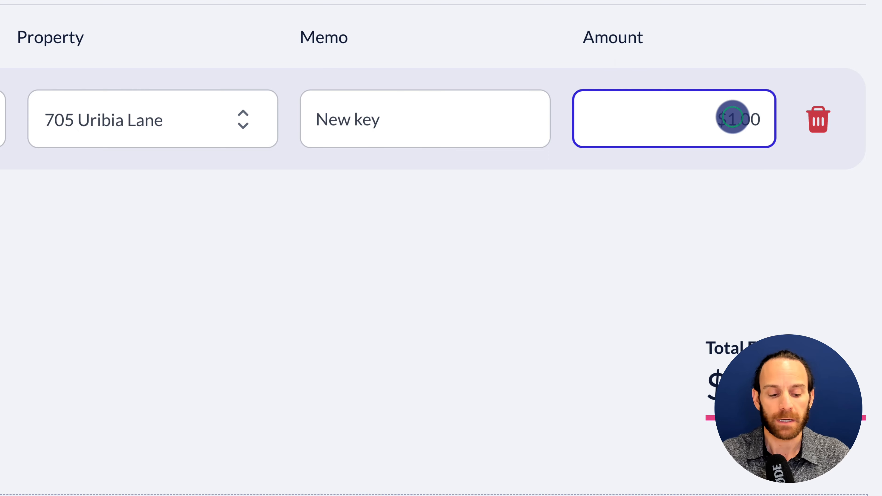
key("BackSpace")
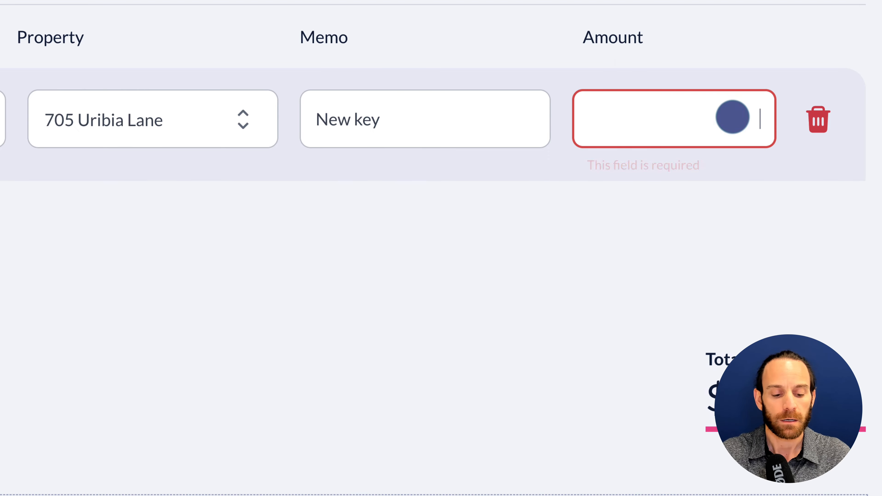
type("20")
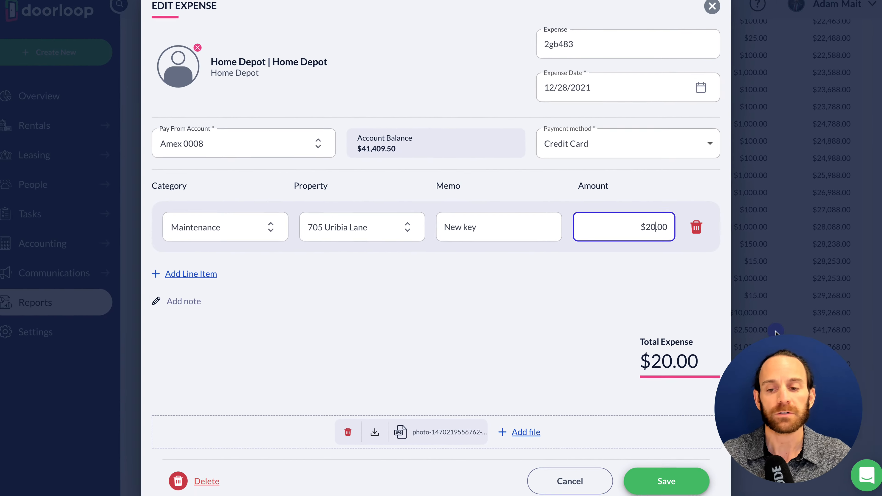
left_click(644, 467)
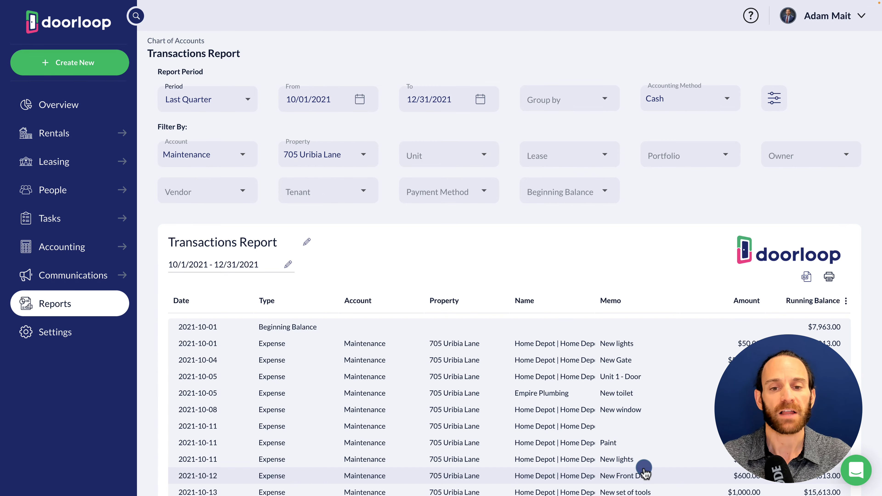
- Start a new announcement from the Communications section and choose delivery by email and display in the tenant portal
scroll(644, 467, "down", 10)
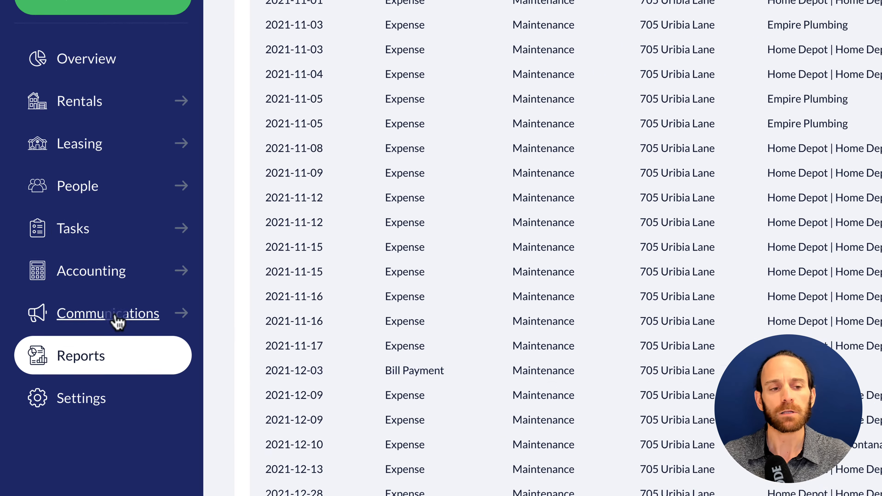
left_click(118, 322)
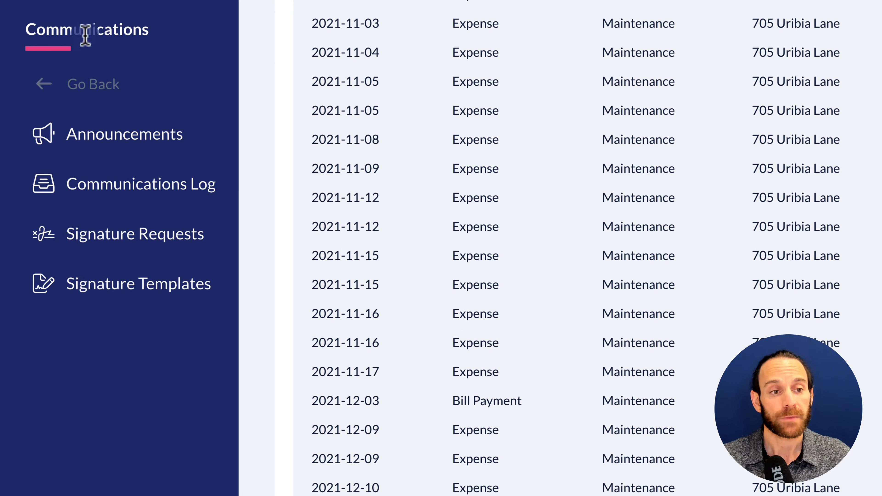
left_click(87, 143)
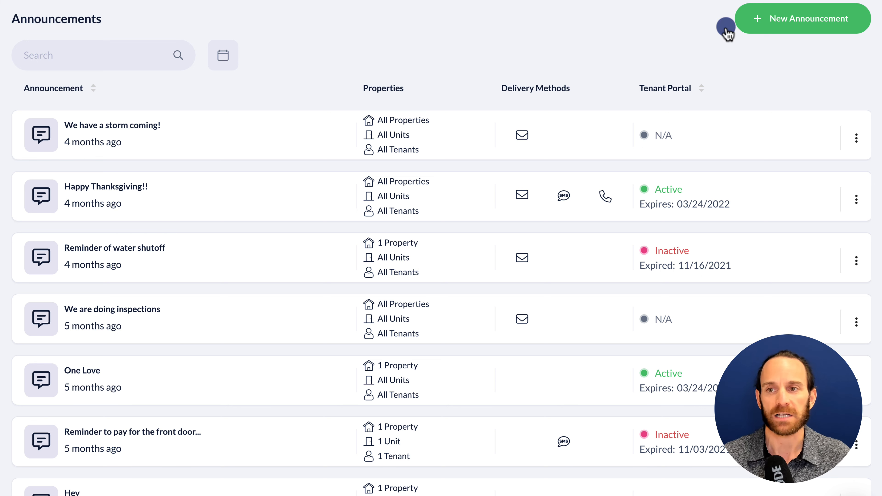
left_click(790, 25)
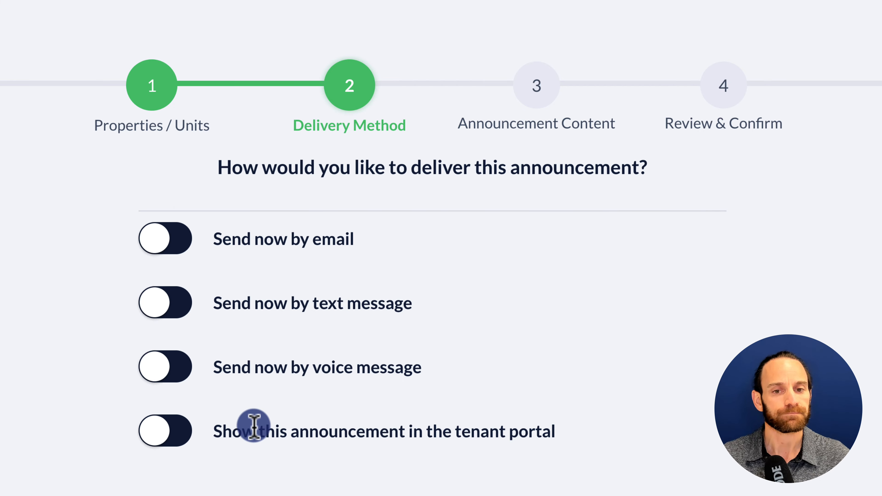
left_click(169, 239)
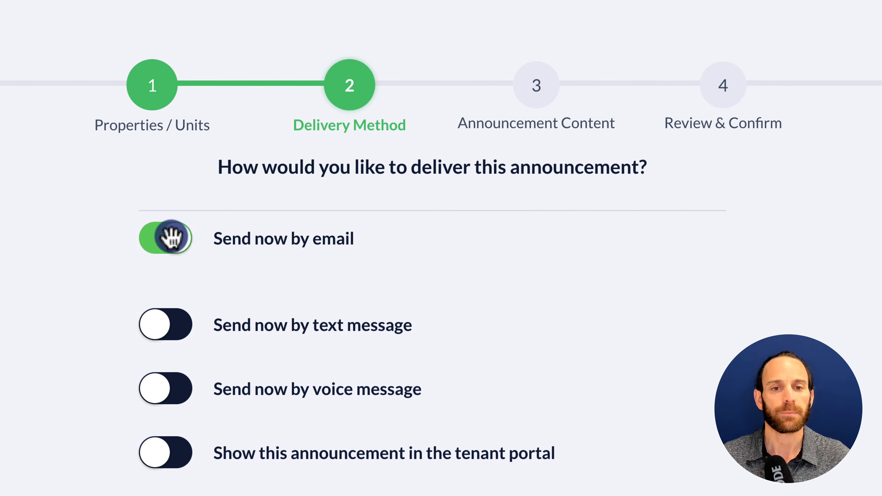
left_click(160, 436)
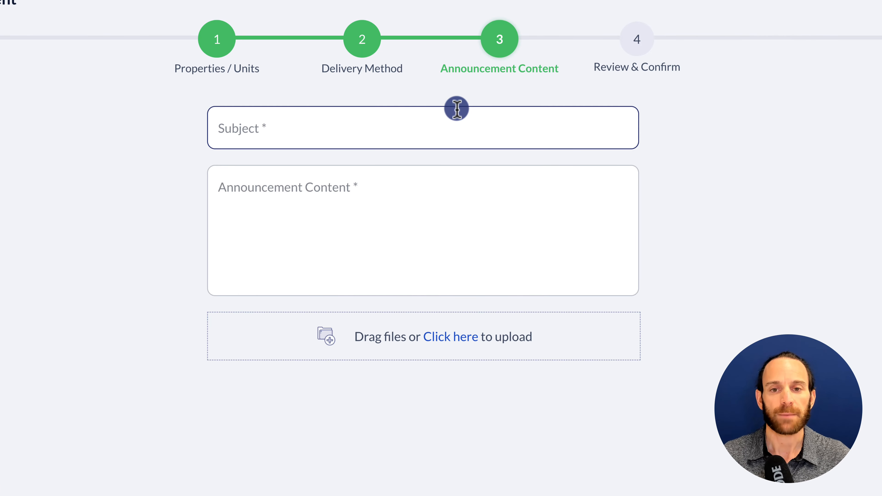
- Enter Topic as the announcement's subject and Description as its content, and proceed to Review & Confirm
left_click(457, 108)
type("To")
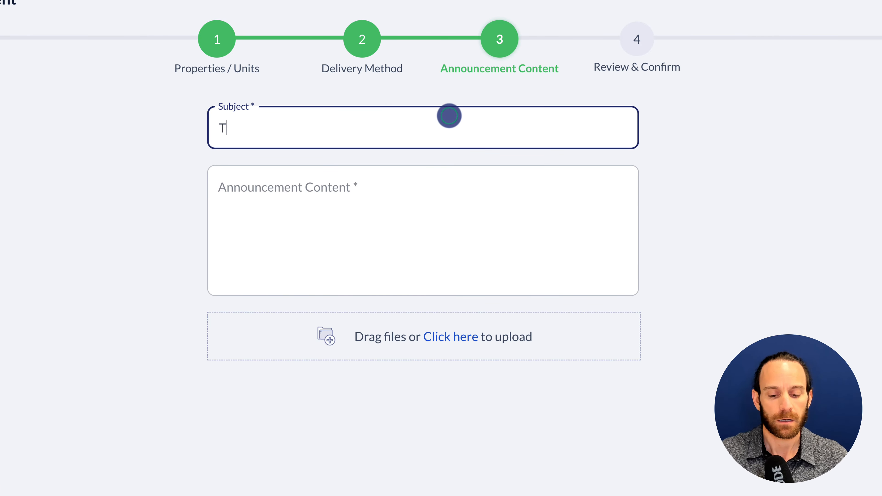
type("pic")
key("Tab")
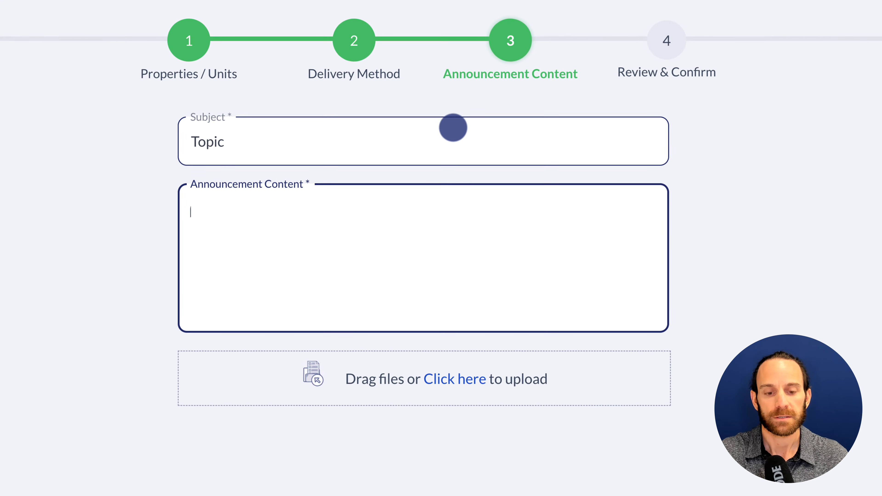
type("Desc")
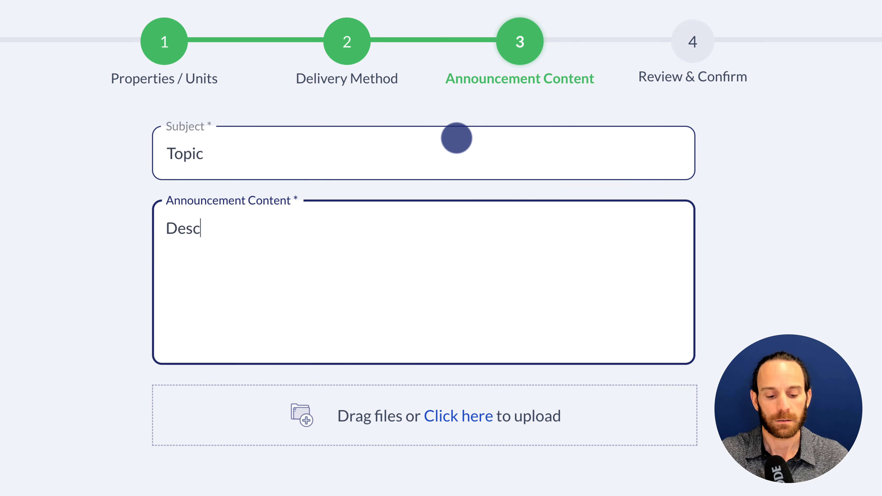
type("ription")
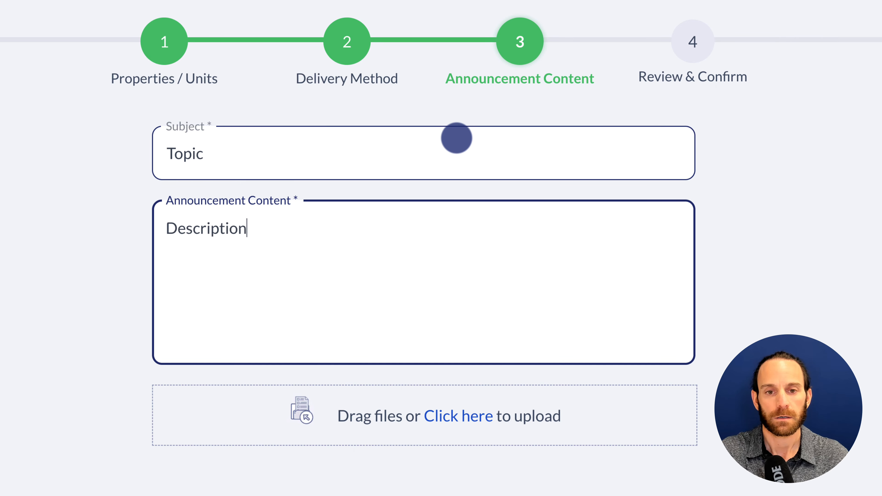
left_click(660, 494)
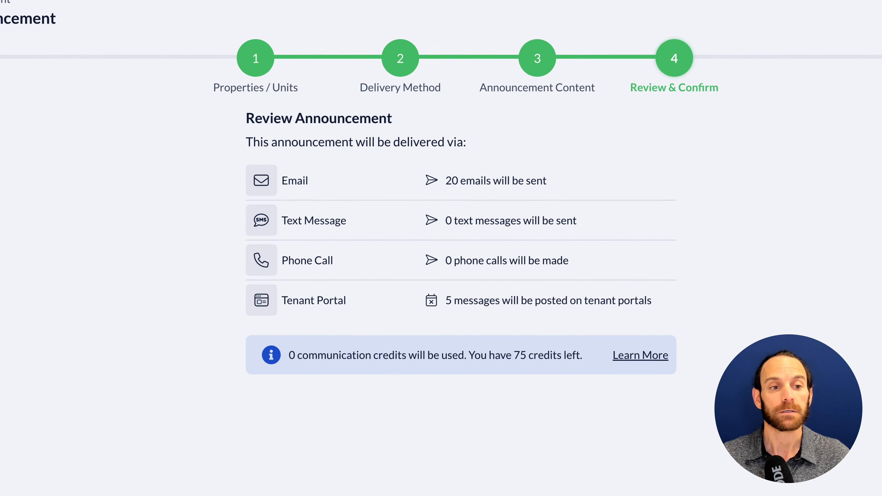
- Open the Communications Log and examine the delivered and opened status of the sent emails
left_click(66, 198)
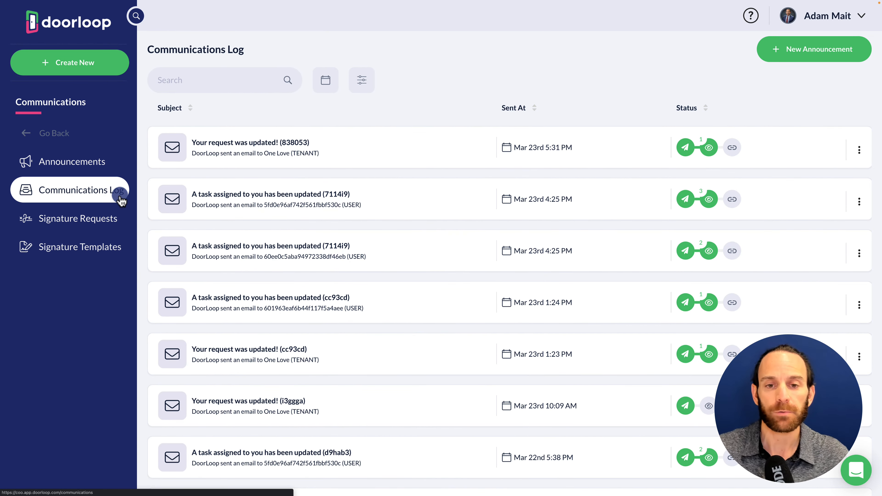
scroll(561, 271, "down", 10)
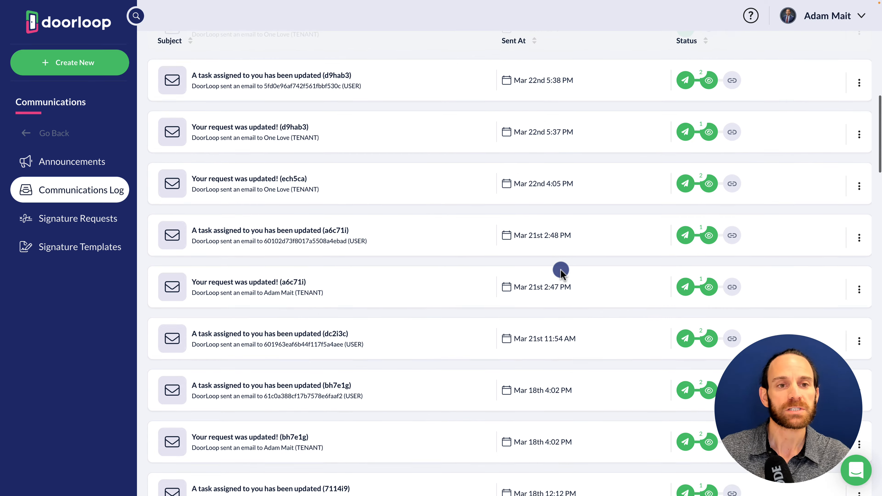
scroll(562, 271, "up", 6)
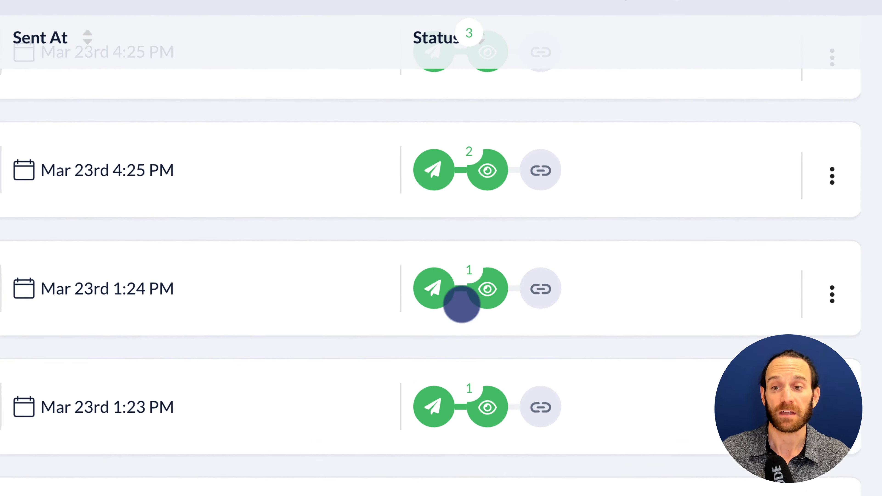
mouse_move(572, 220)
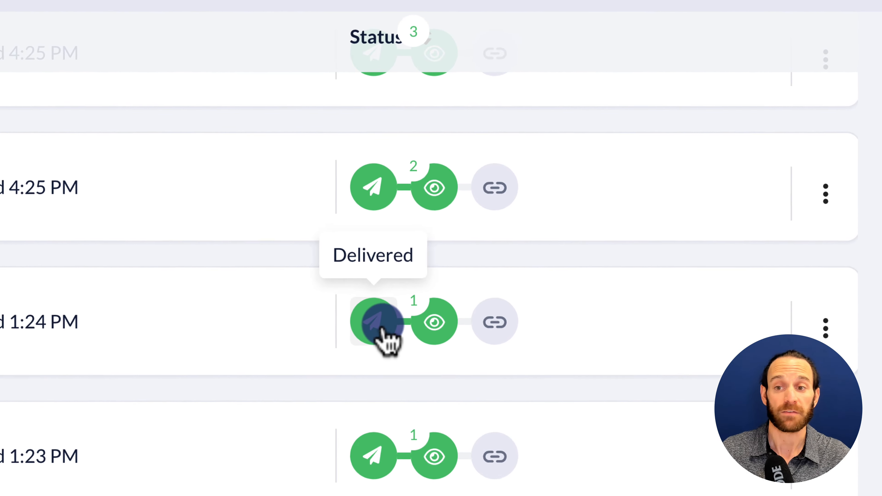
mouse_move(425, 332)
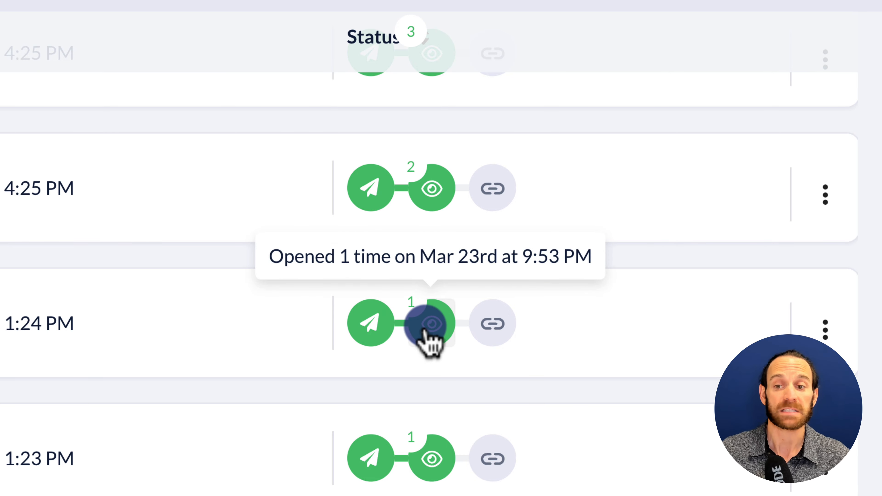
scroll(425, 334, "down", 10)
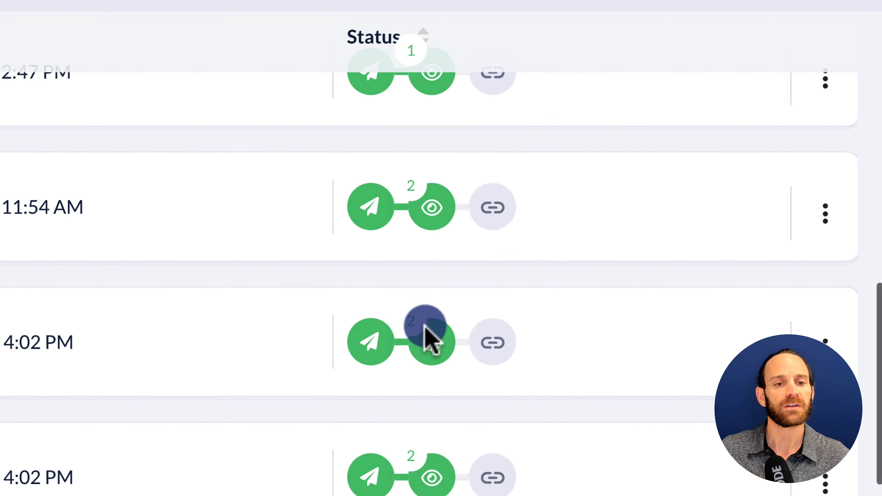
scroll(425, 333, "down", 5)
scroll(428, 336, "down", 10)
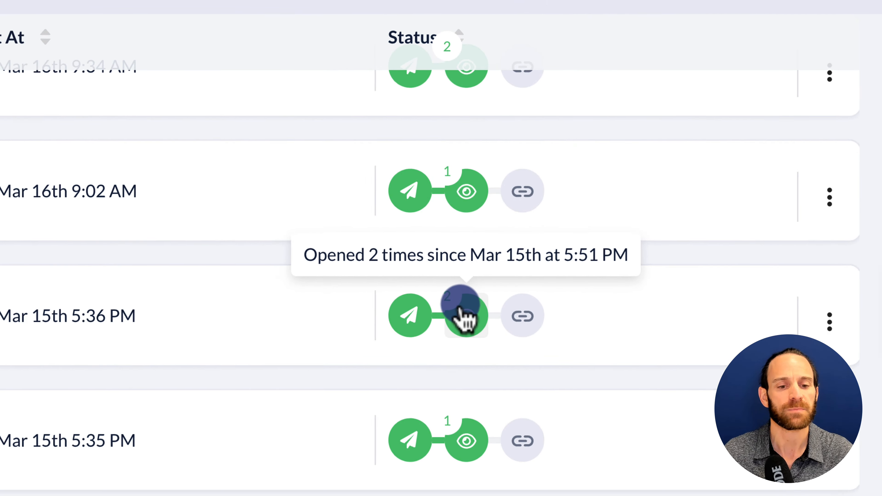
scroll(464, 318, "down", 5)
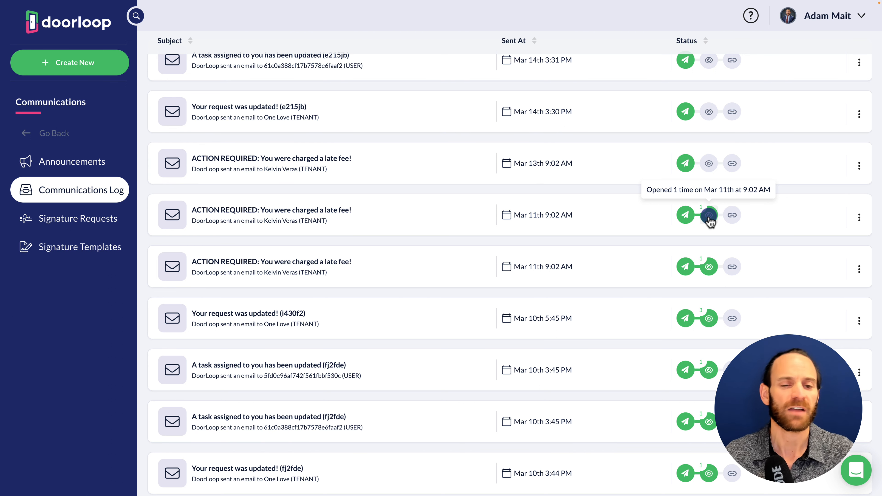
- Open the upper of the two Mar 11th late fee emails, read through its balance summary and close it
left_click(453, 203)
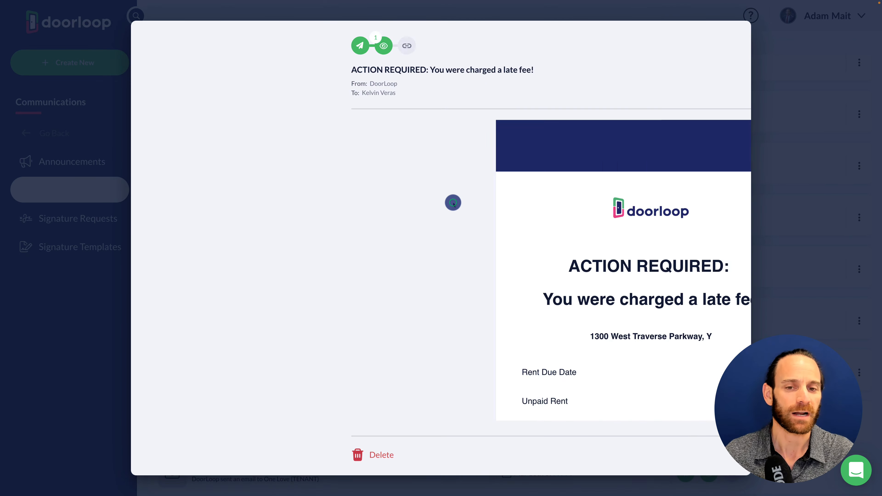
scroll(453, 203, "down", 10)
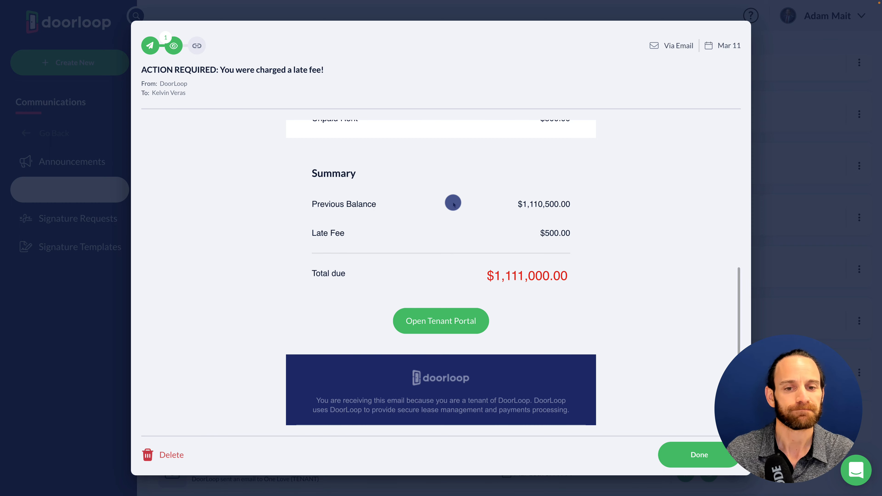
scroll(453, 202, "up", 10)
left_click(692, 461)
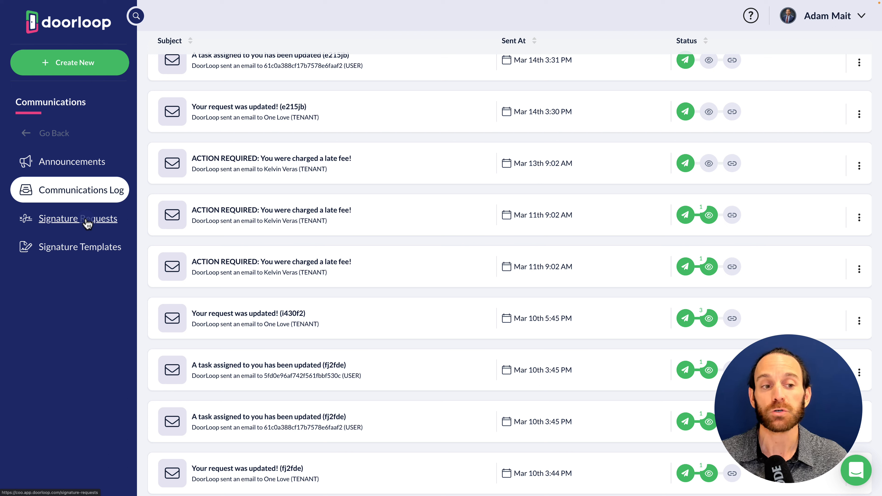
- Look over the form for a new signature request and the list of signature templates
left_click(87, 224)
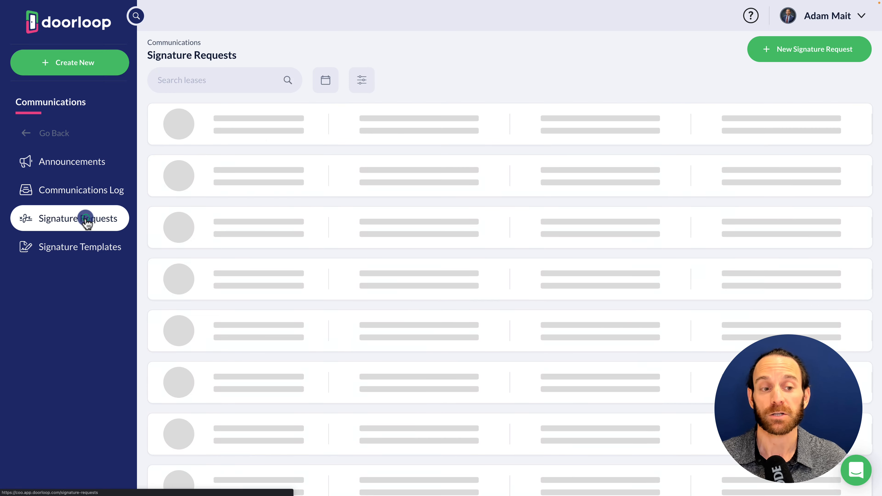
left_click(825, 50)
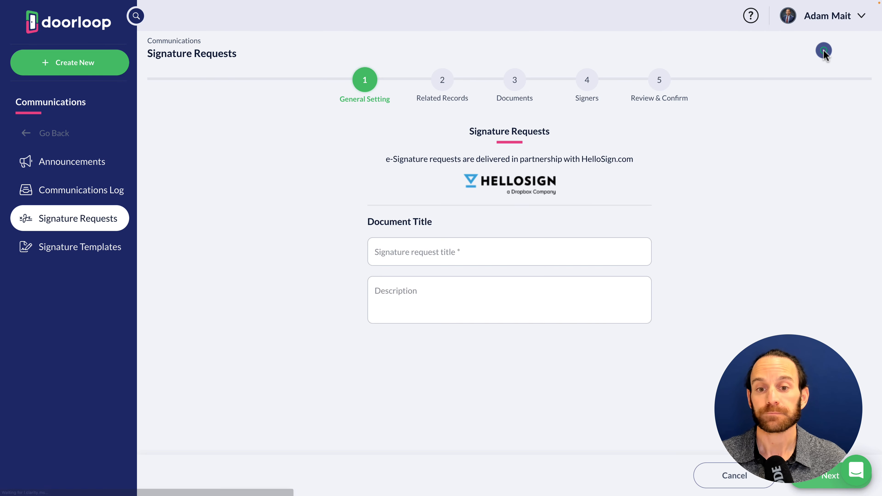
left_click(507, 254)
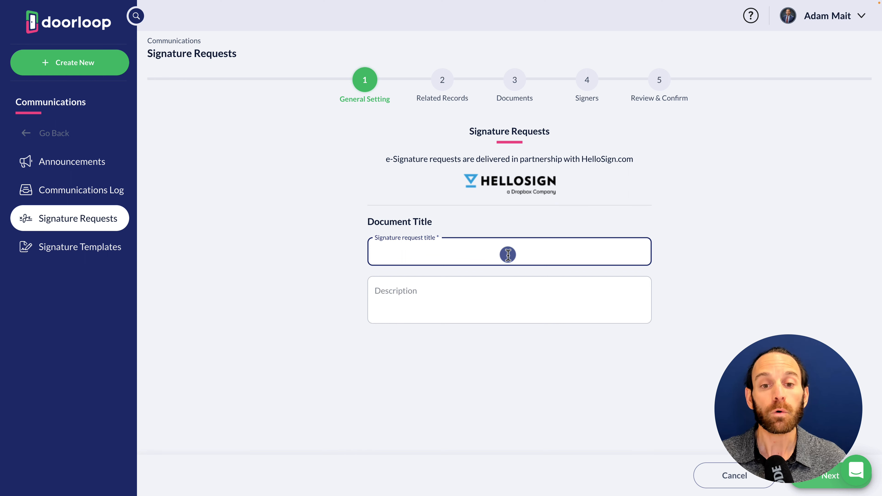
left_click(94, 247)
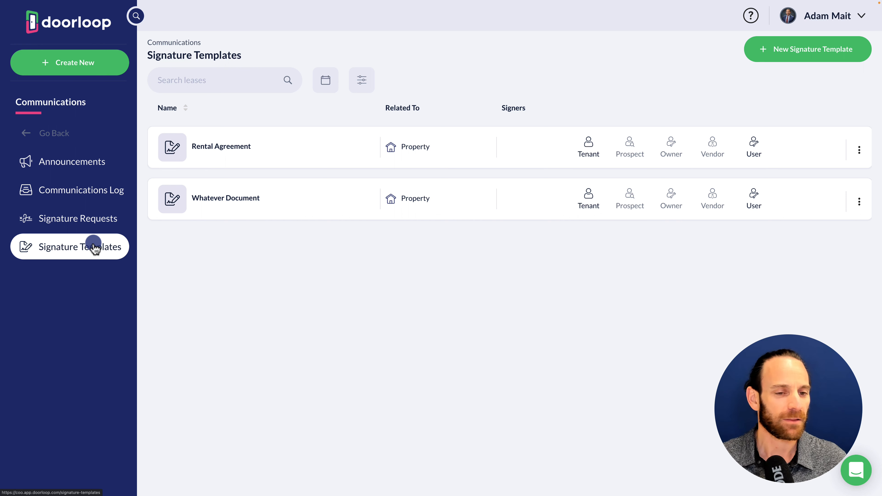
- Open the Chart of Accounts in the Accounting section and look through the listed accounts and their types
left_click(27, 133)
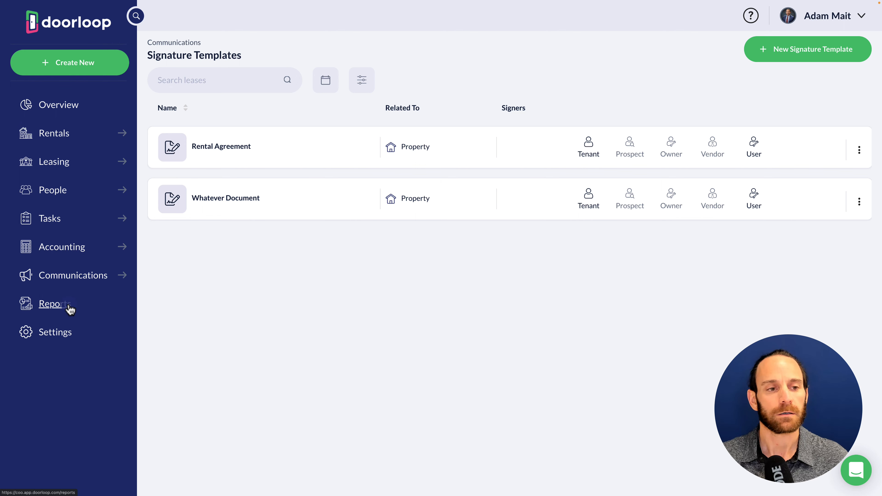
left_click(61, 251)
left_click(59, 248)
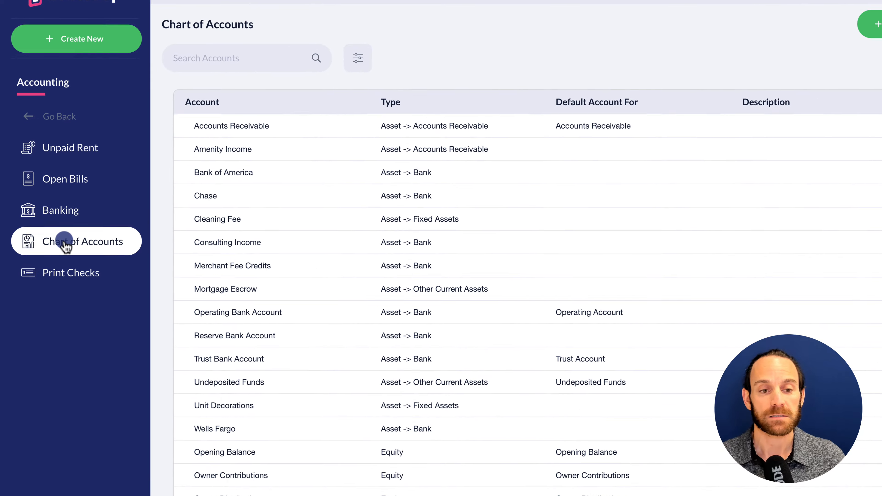
scroll(200, 342, "down", 10)
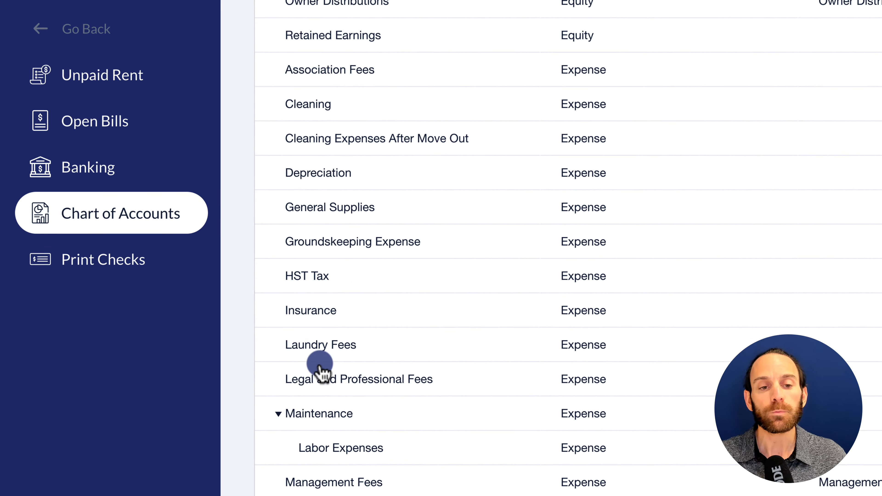
scroll(320, 364, "down", 1)
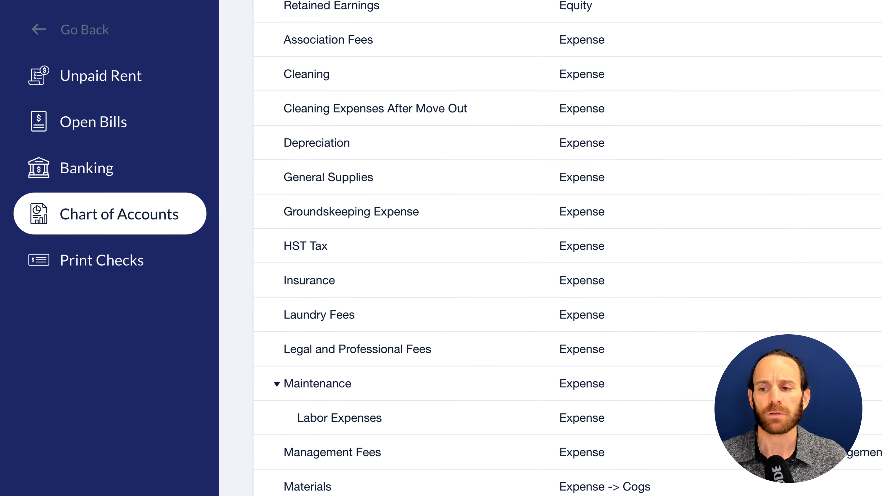
- Try renaming the Insurance expense account as 1100 - Insurance and discard the edit
left_click(834, 21)
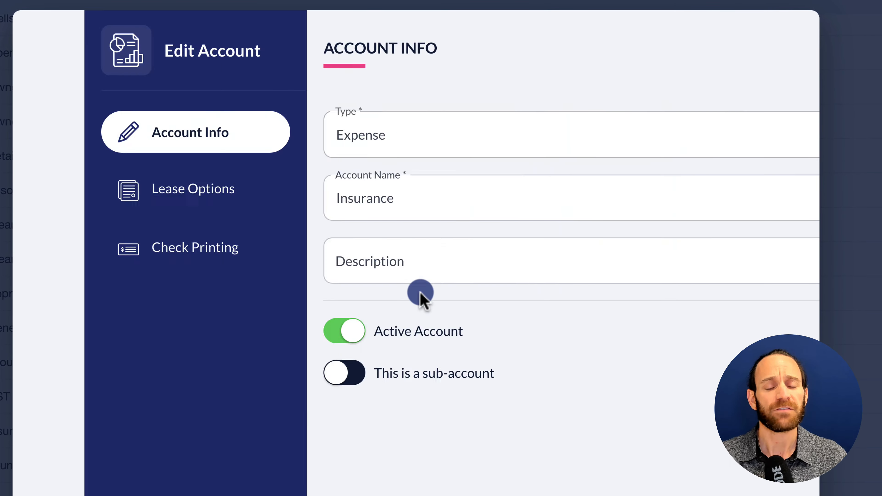
left_click(350, 217)
left_click(272, 257)
left_click(267, 200)
double_click(267, 200)
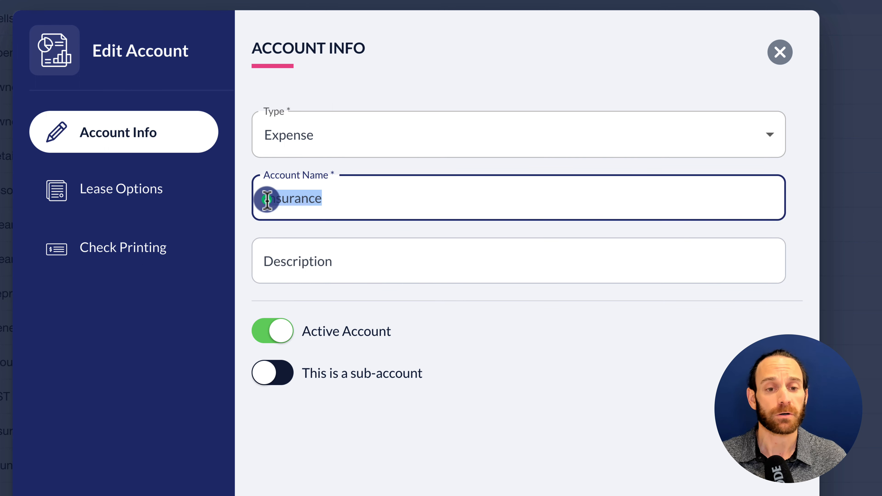
type("1000")
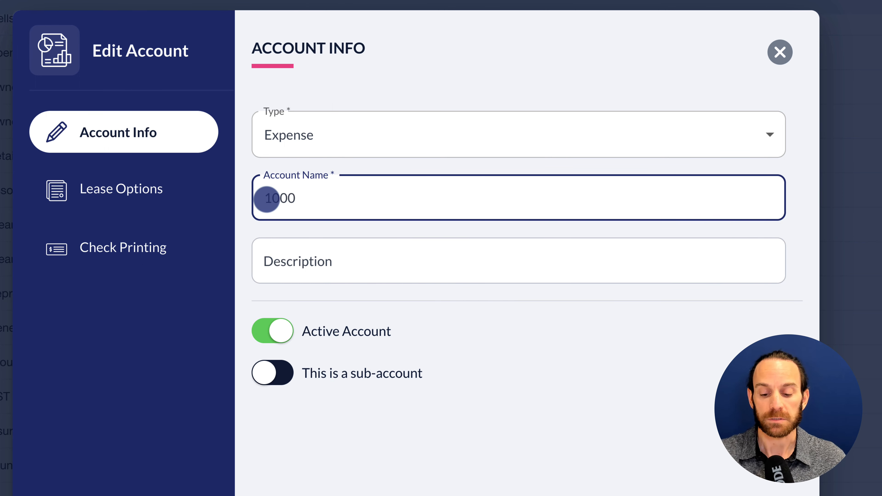
key("BackSpace")
key("BackSpace")
key("BackSpace")
key("BackSpace")
type("1100")
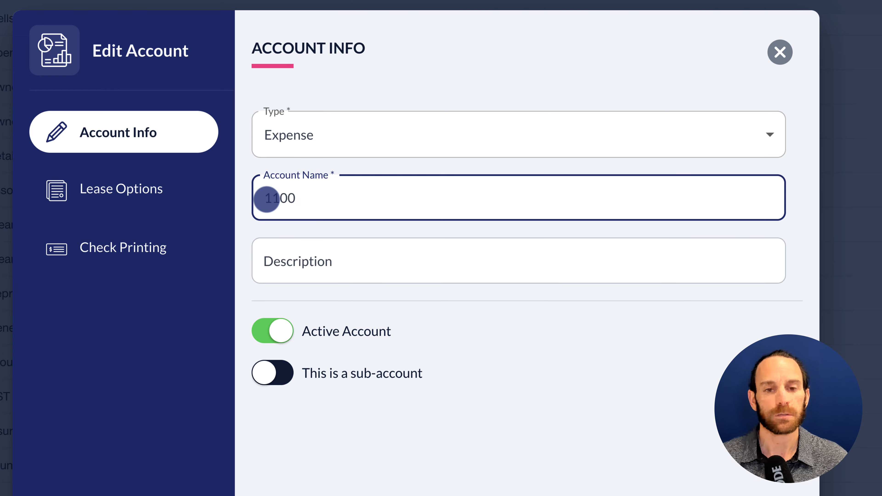
type(" - I")
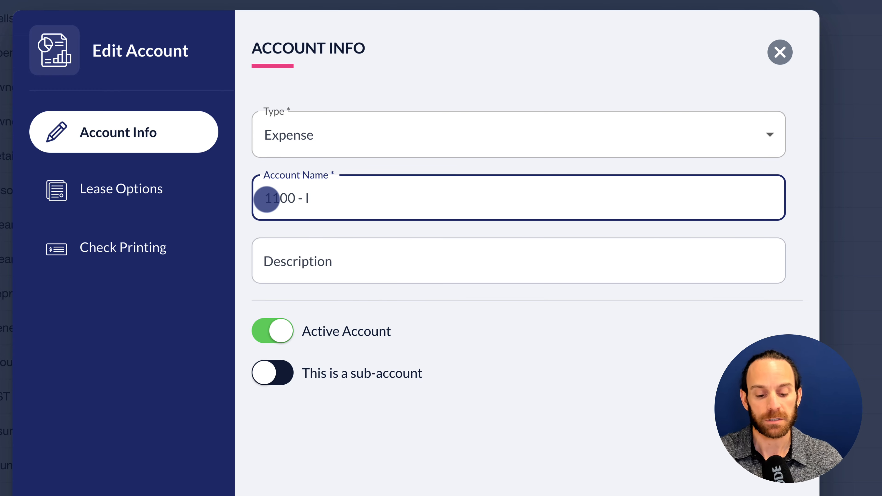
type("nsurance")
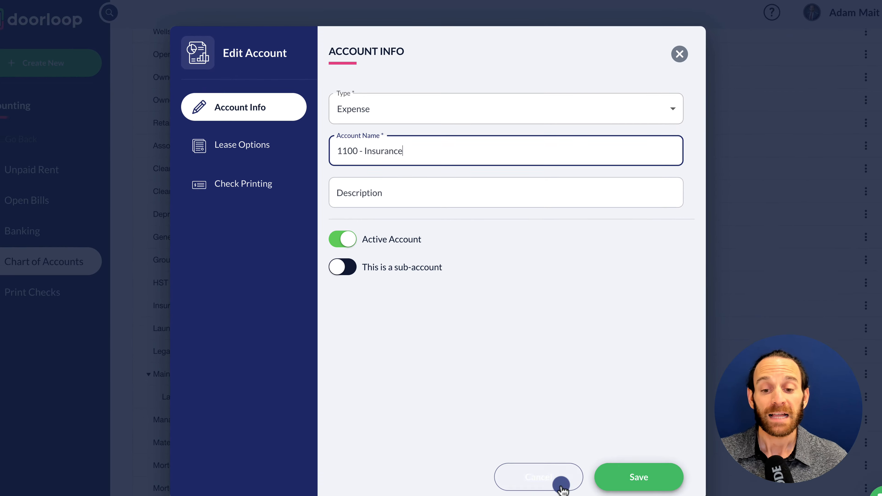
left_click(562, 485)
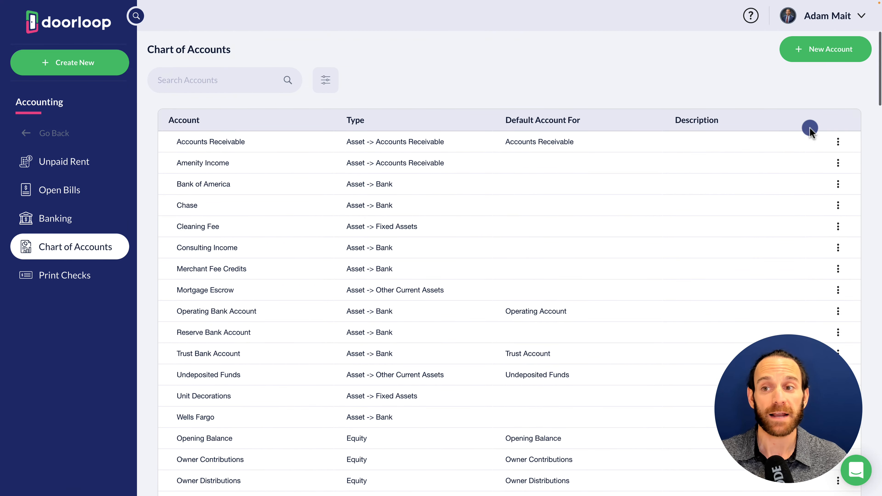
- Start a new account of type Revenue -> Income with the account name Pet income
left_click(862, 49)
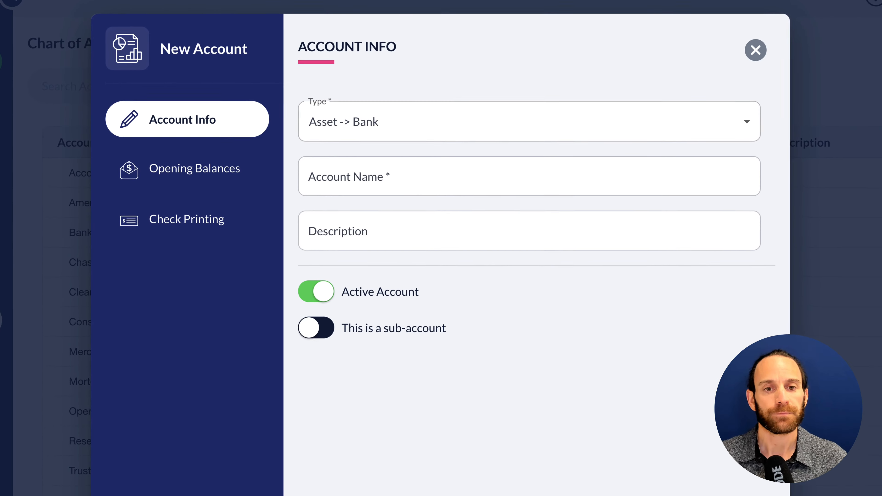
left_click(450, 124)
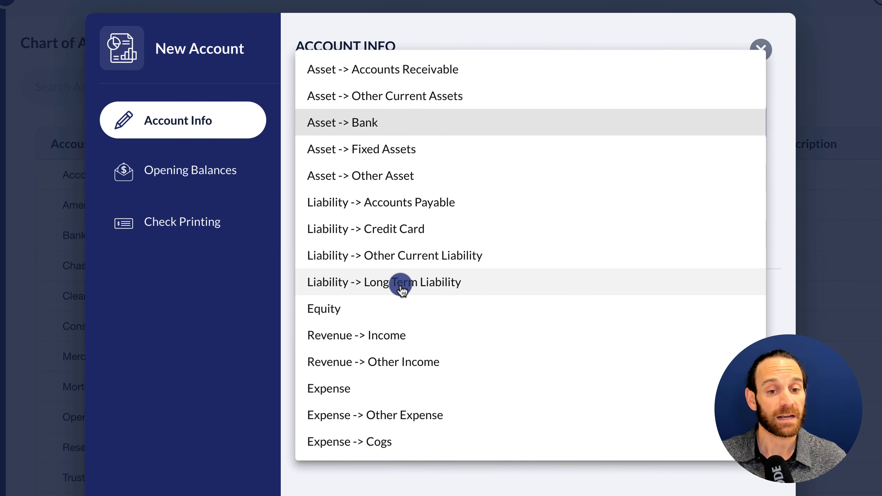
left_click(382, 335)
left_click(367, 160)
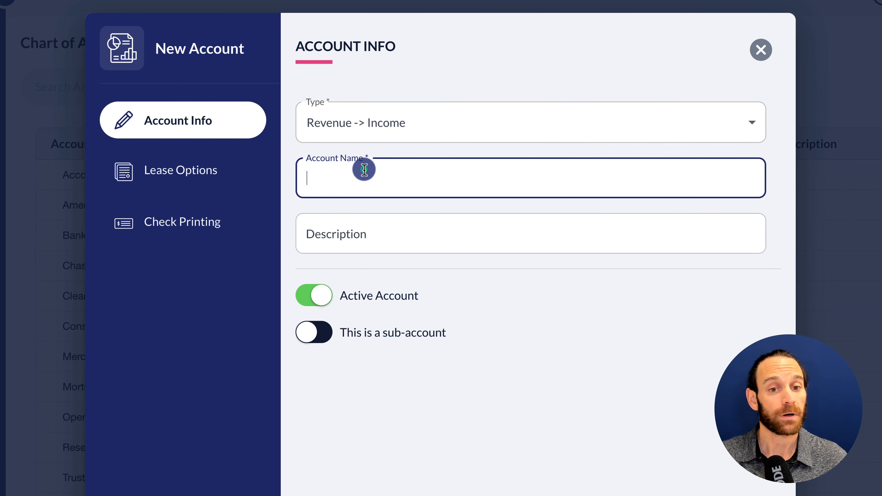
type("Pet")
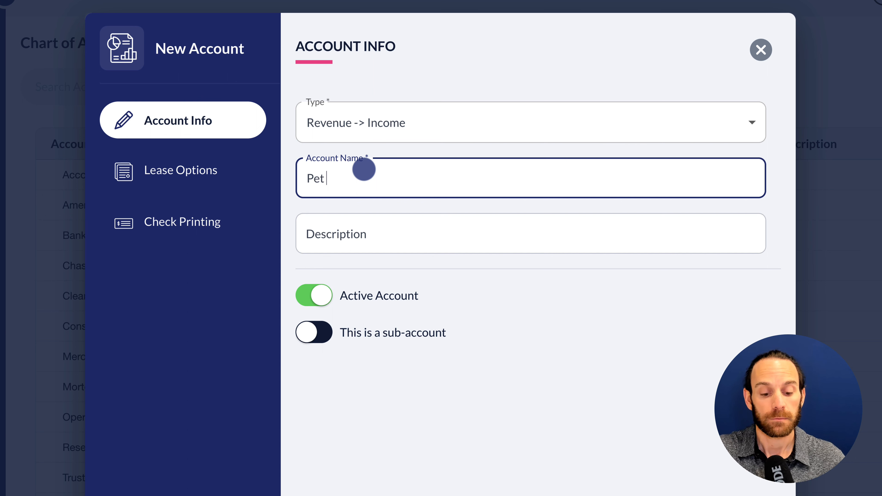
type(" income")
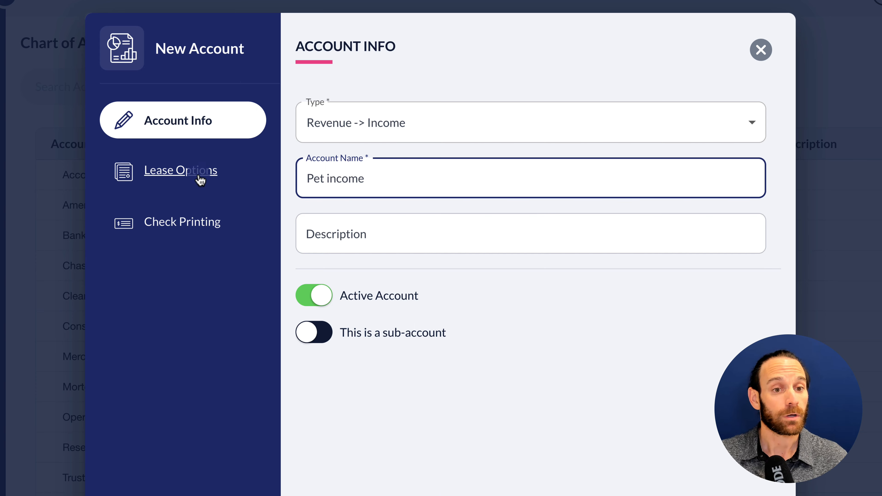
- Enable the new account's lease options for Lease Charges, Lease Deposits and a default lease statement memo
left_click(191, 168)
left_click(324, 116)
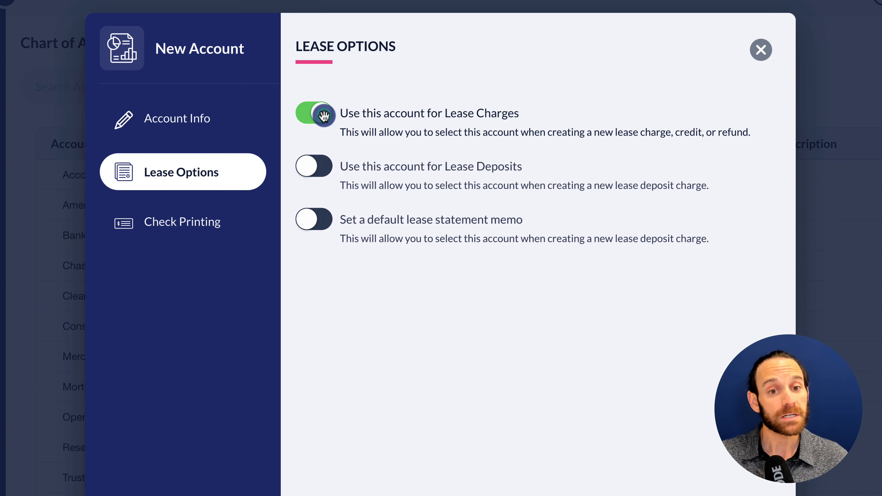
left_click(323, 165)
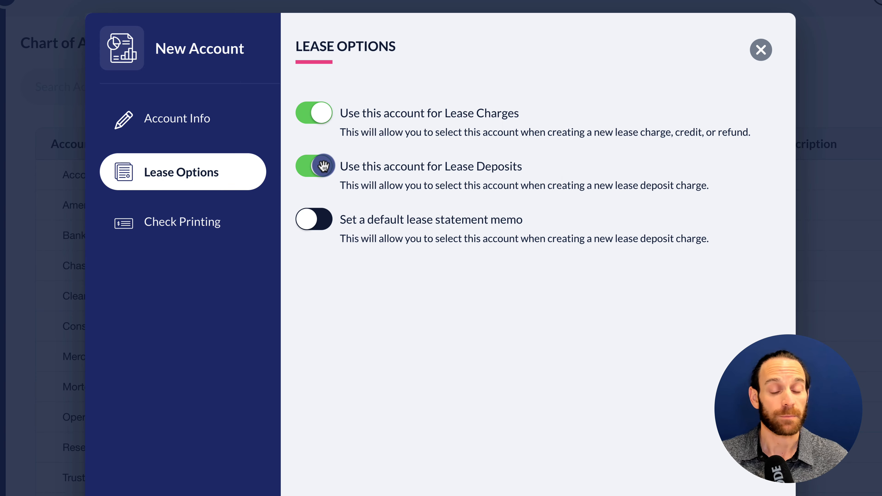
left_click(316, 219)
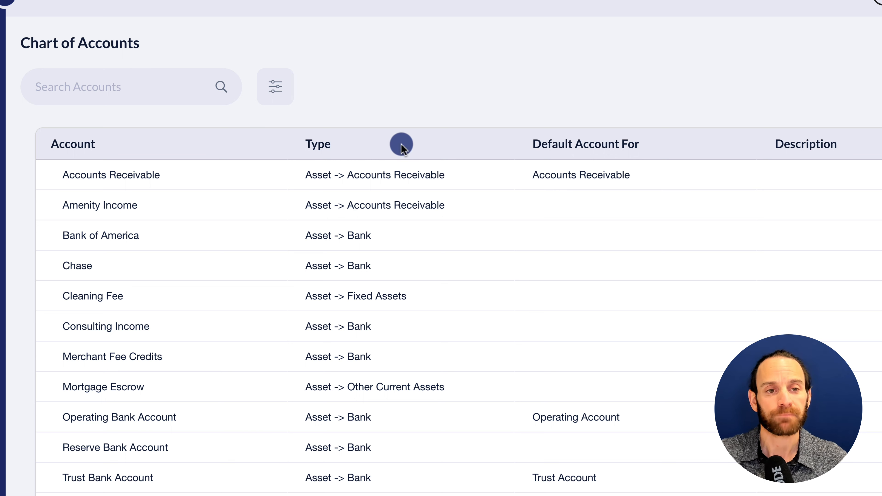
- Search the chart of accounts for security
left_click(152, 85)
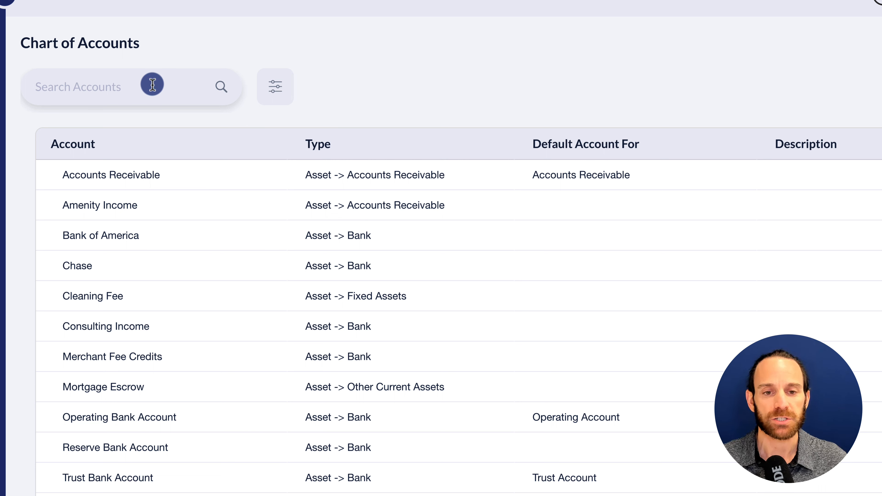
type("se")
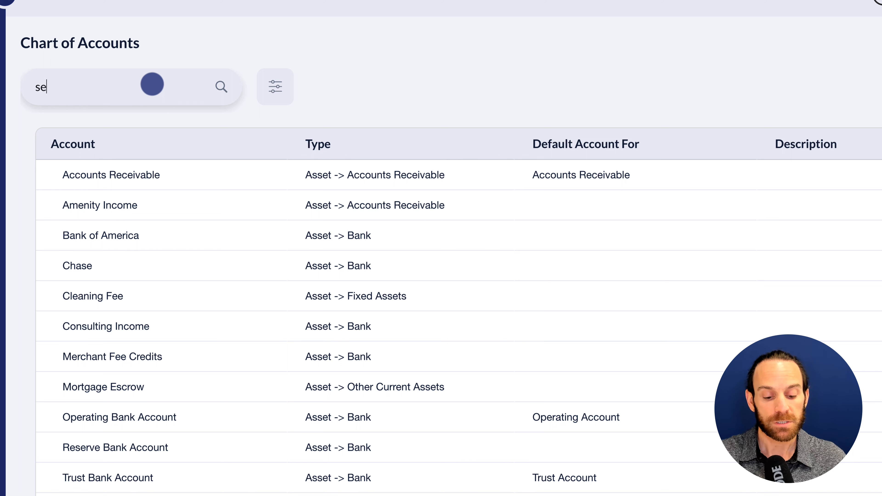
type("curity")
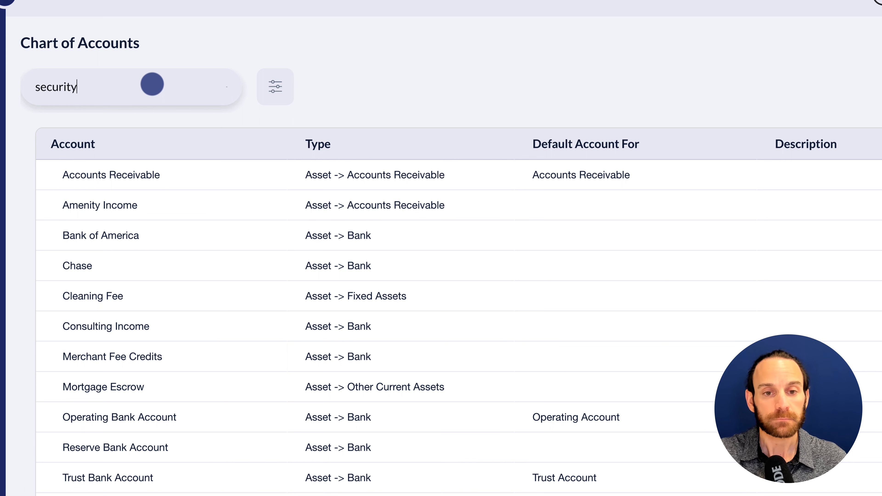
key("Return")
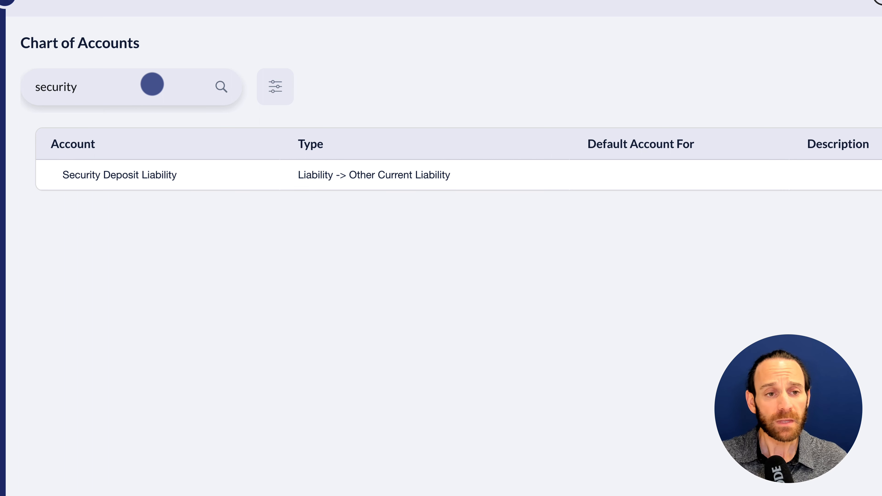
- Open the Security Deposit Liability account's transactions report and look through its payments
left_click(214, 168)
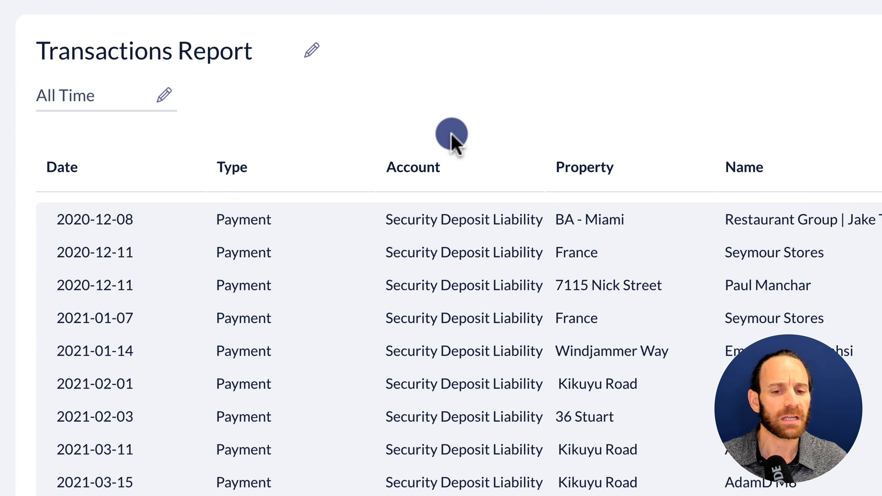
scroll(452, 136, "down", 12)
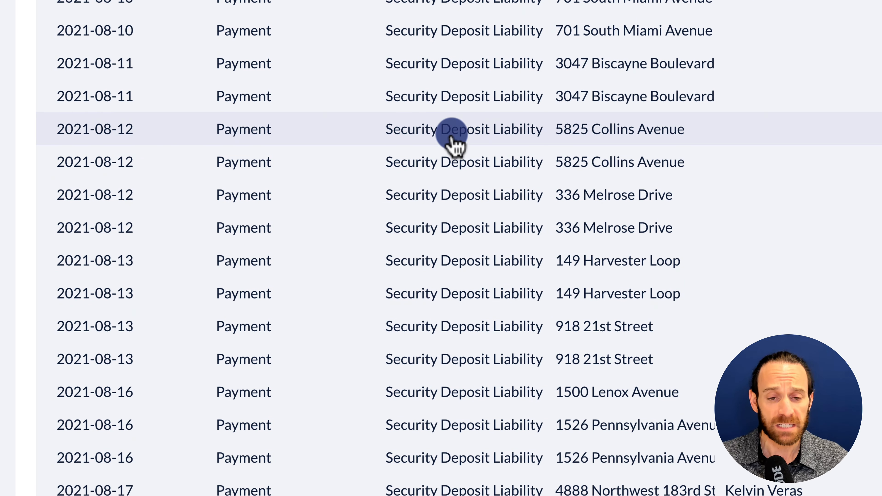
scroll(453, 137, "up", 12)
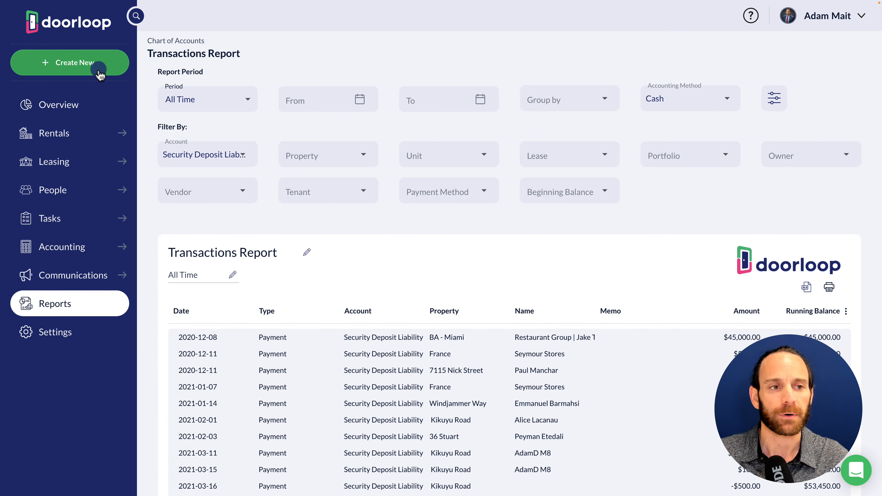
- Start creating a new property of kind Residential and type Multi-Family, and proceed to its street address entry
left_click(83, 65)
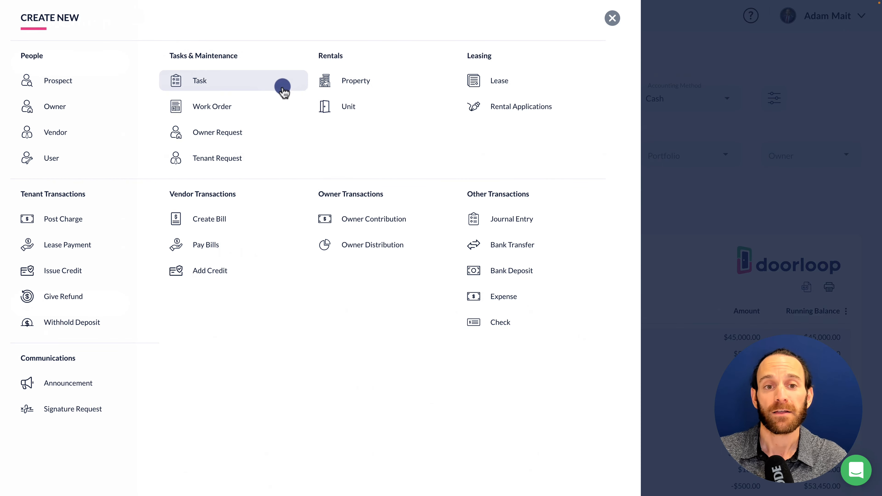
left_click(340, 87)
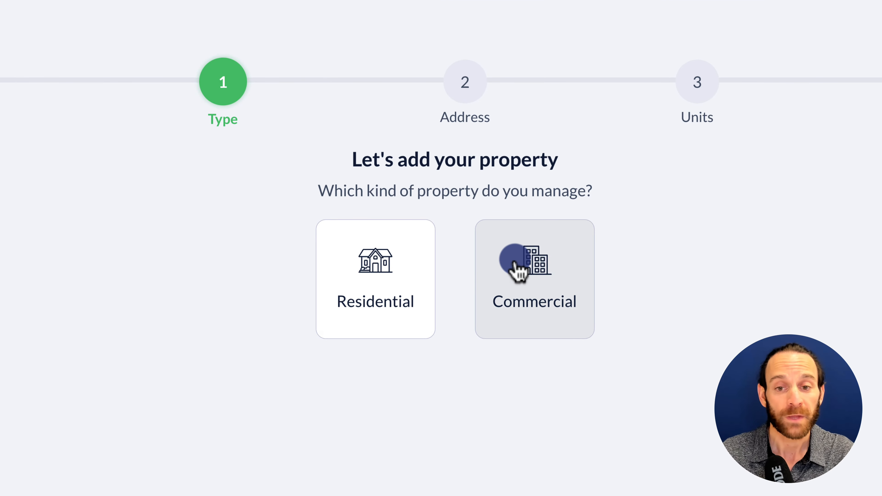
left_click(430, 284)
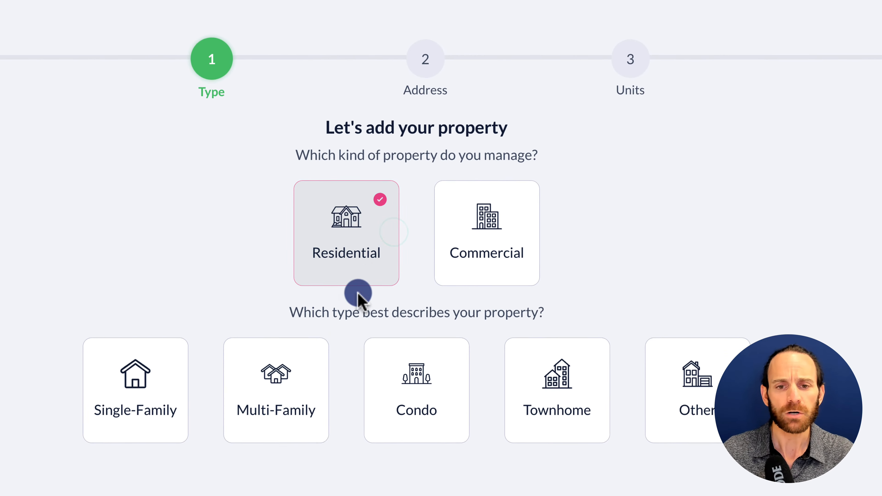
left_click(265, 362)
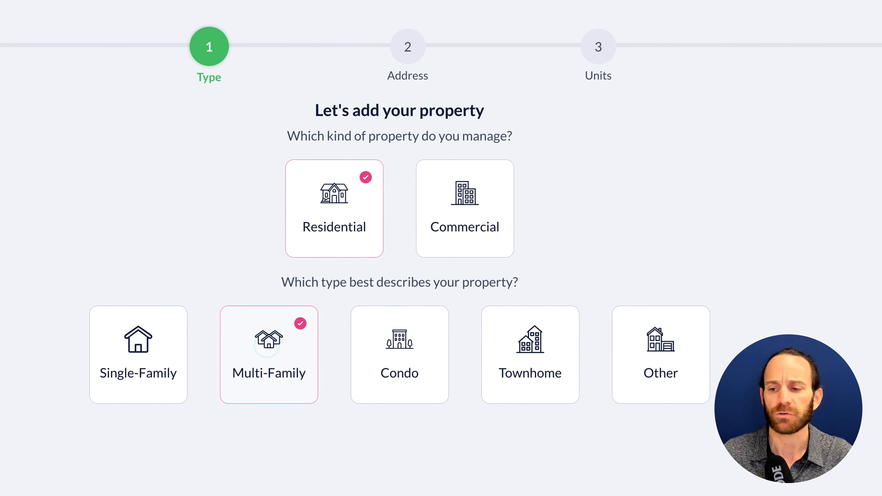
left_click(195, 193)
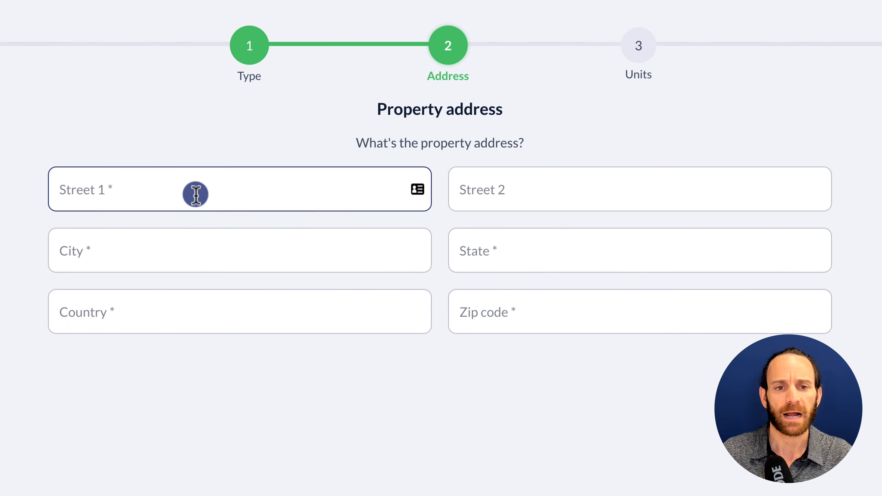
- Fill in the new property's address from the first Miami Beach suggestion and proceed to its units
type("7")
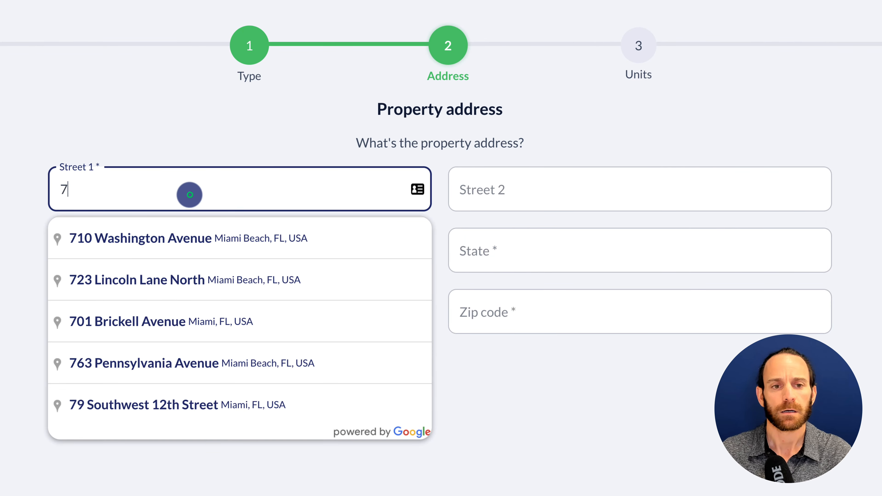
type("46")
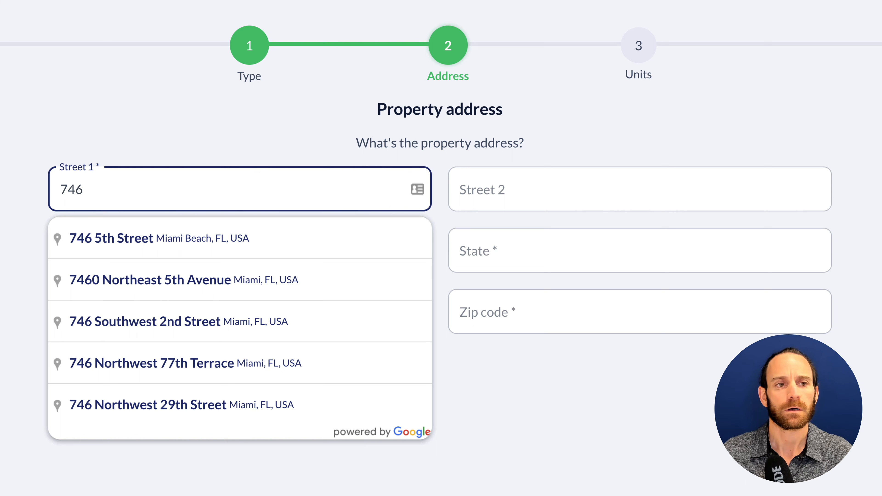
left_click(235, 197)
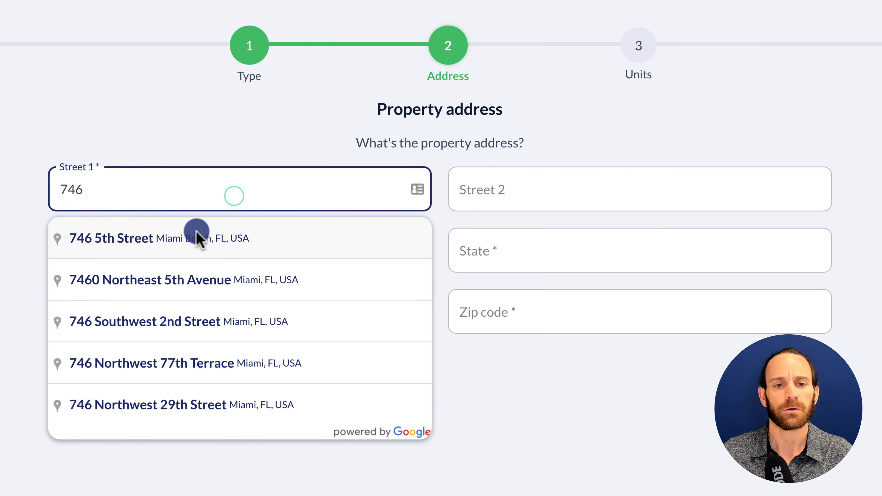
left_click(197, 237)
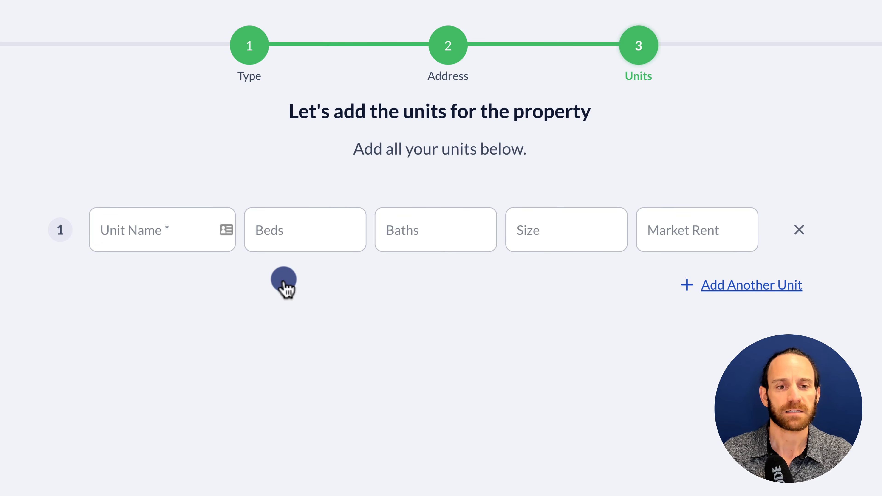
- Define the first unit as unit 1 with 3 beds, 2 baths, size 2,000 and a market rent of $2,000.00
left_click(140, 215)
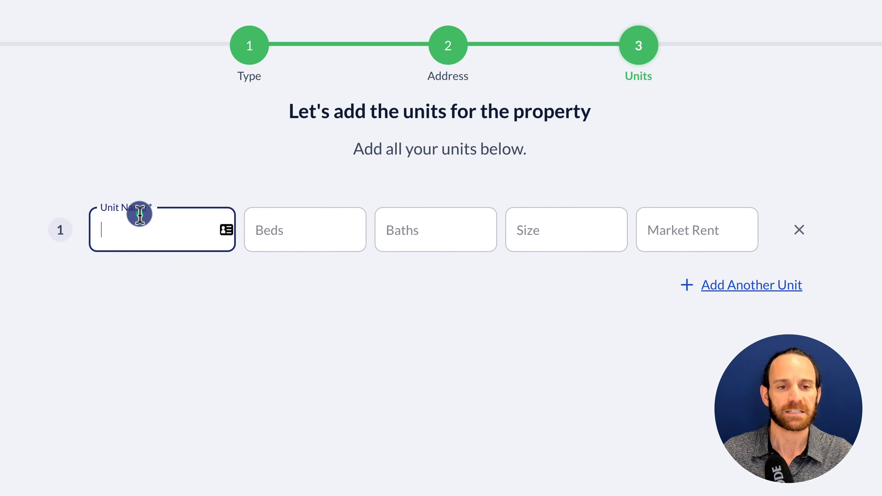
type("unit ")
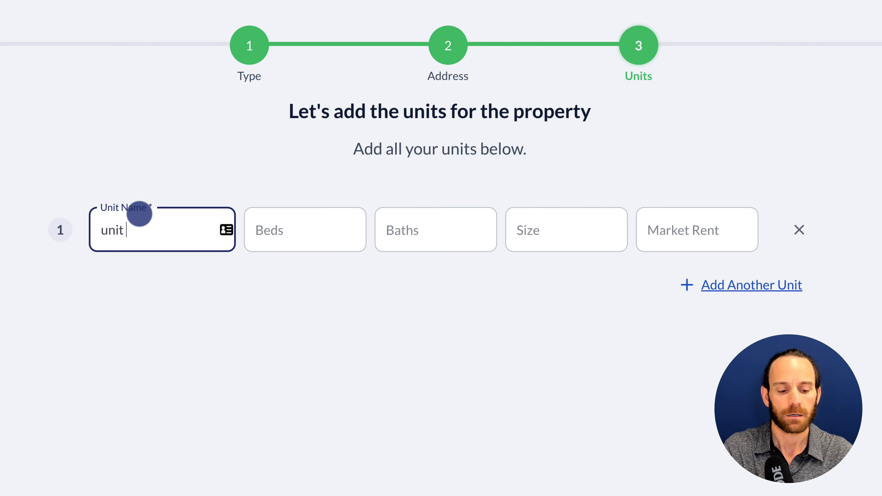
type("1")
key("Tab")
type("3")
key("Tab")
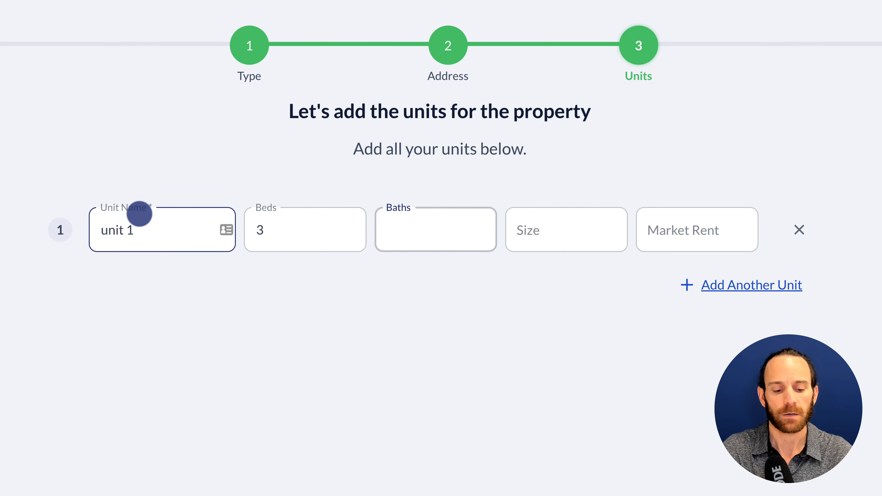
type("2")
key("Tab")
type("2000")
key("Tab")
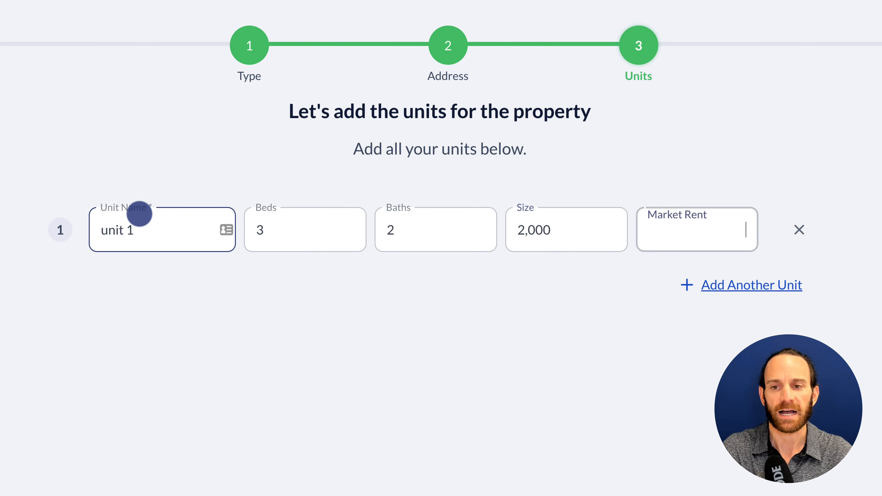
type("2,000")
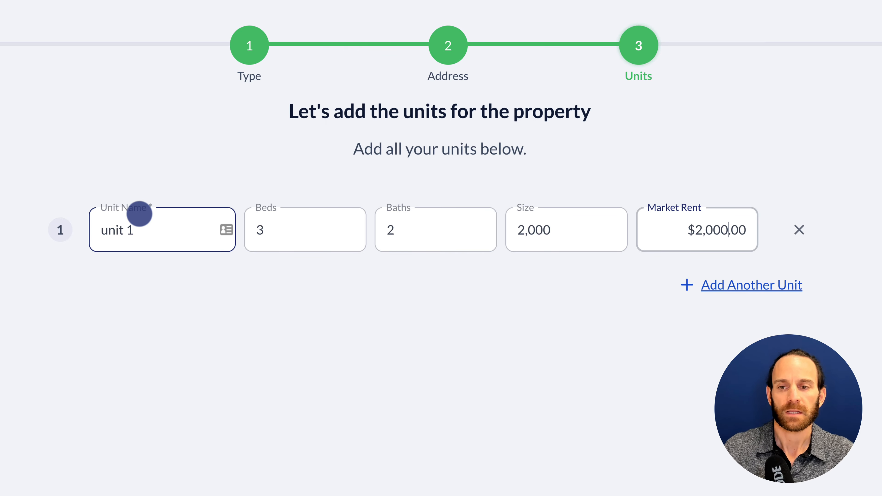
- Add a second unit named unit 2 with 2 beds, 2 baths, size 2,000 and $3,000.00 market rent, and create the property
left_click(729, 286)
left_click(237, 289)
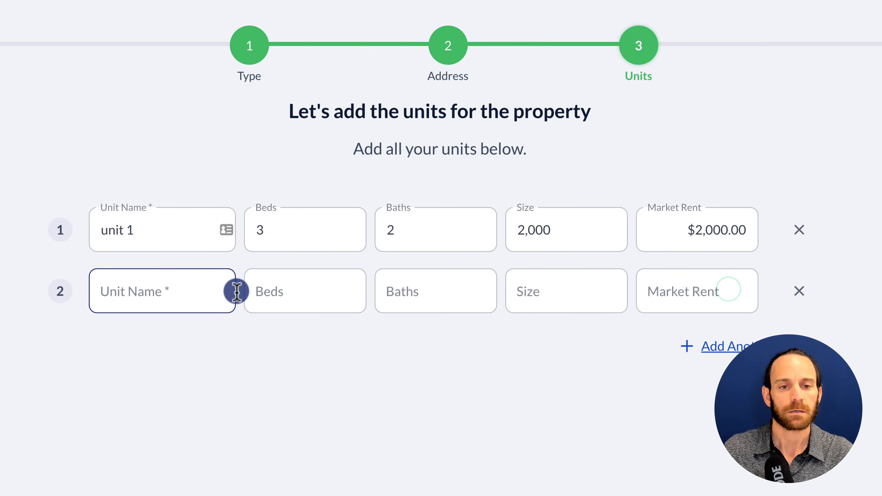
type("unit 2")
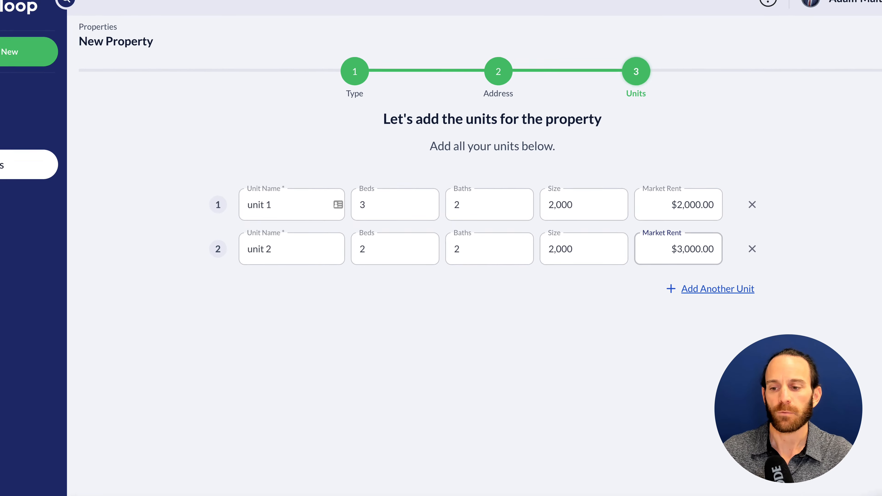
left_click(808, 481)
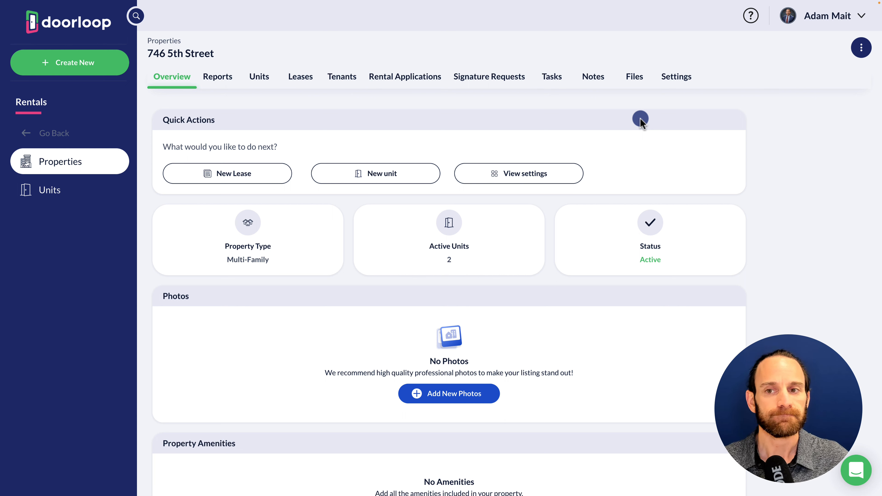
- In the property's Rent & Payment Notifications settings, specify property-specific notifications and enable an upcoming rent email 6 days before rent is due
left_click(670, 77)
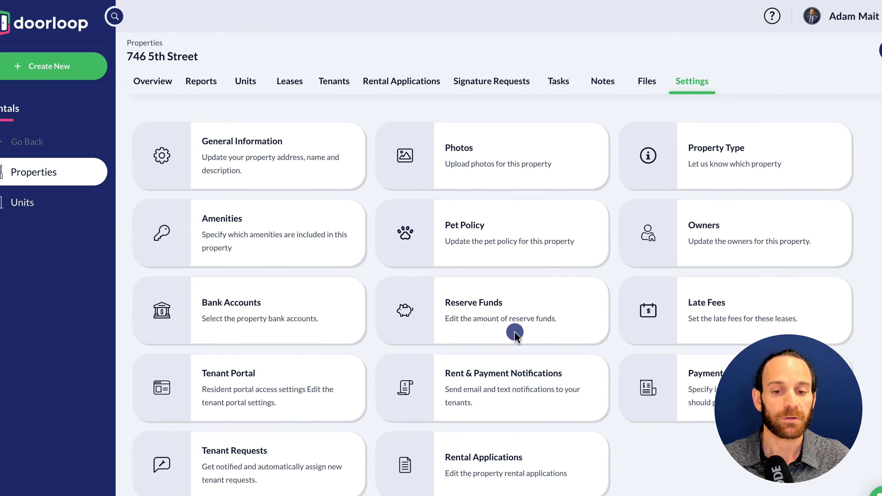
left_click(459, 351)
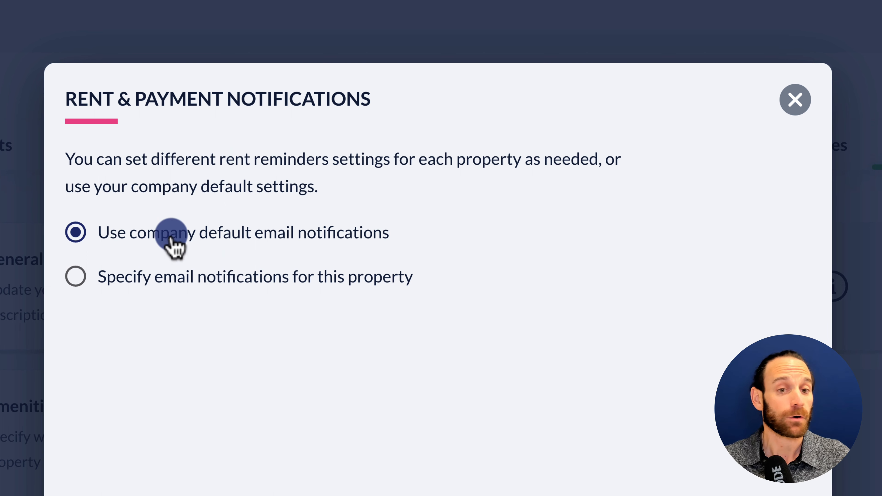
left_click(175, 280)
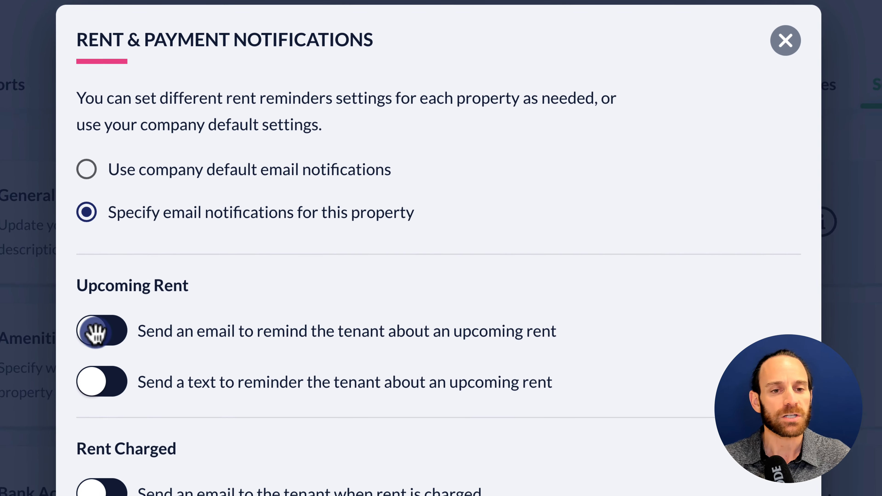
left_click(93, 331)
left_click(172, 458)
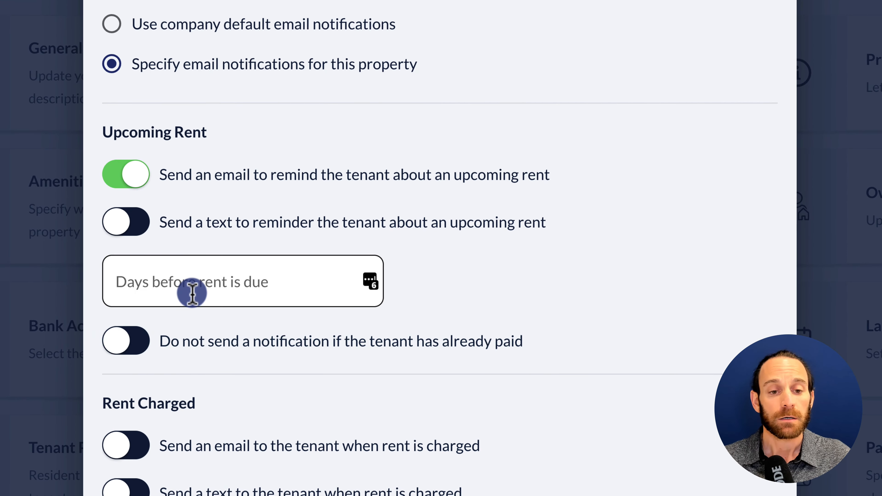
type("6")
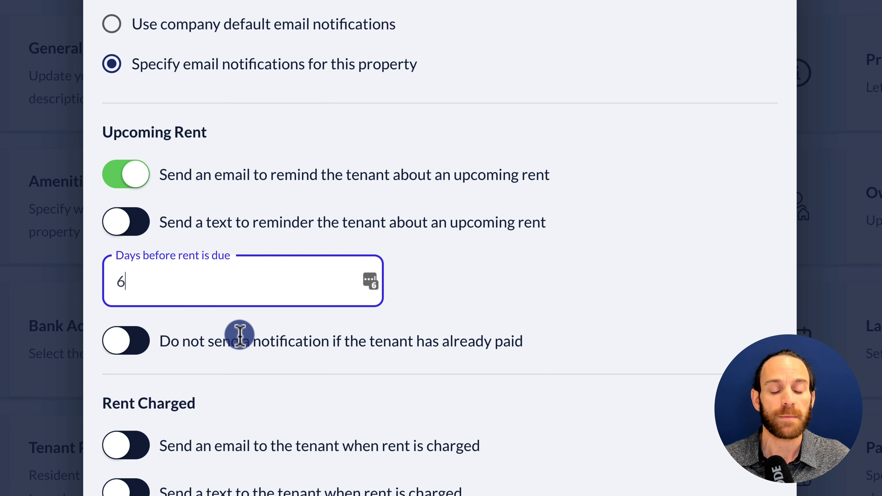
- Enable the rent charged email with an account statement PDF and the tenant's emailed receipt for online payments
scroll(240, 335, "down", 10)
left_click(127, 56)
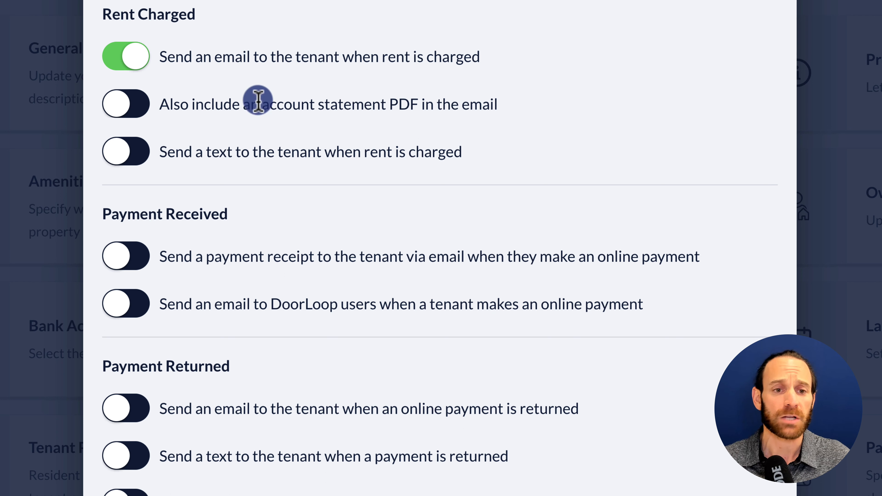
left_click(129, 106)
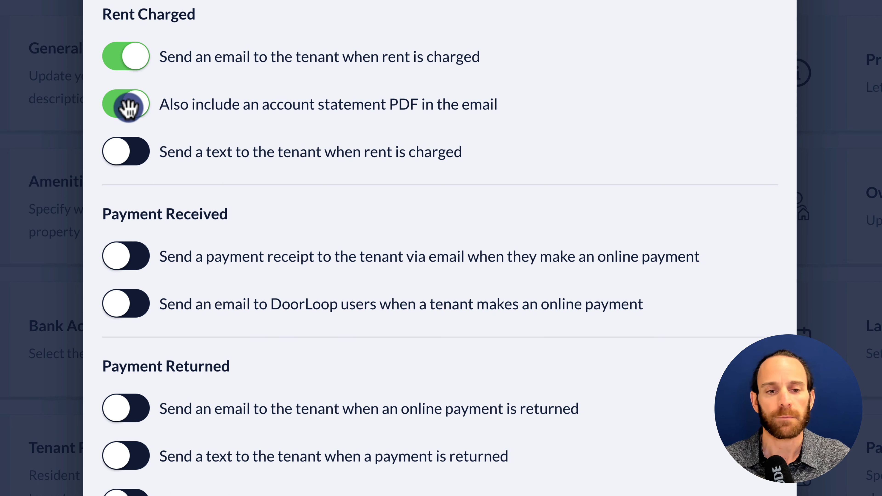
left_click(131, 258)
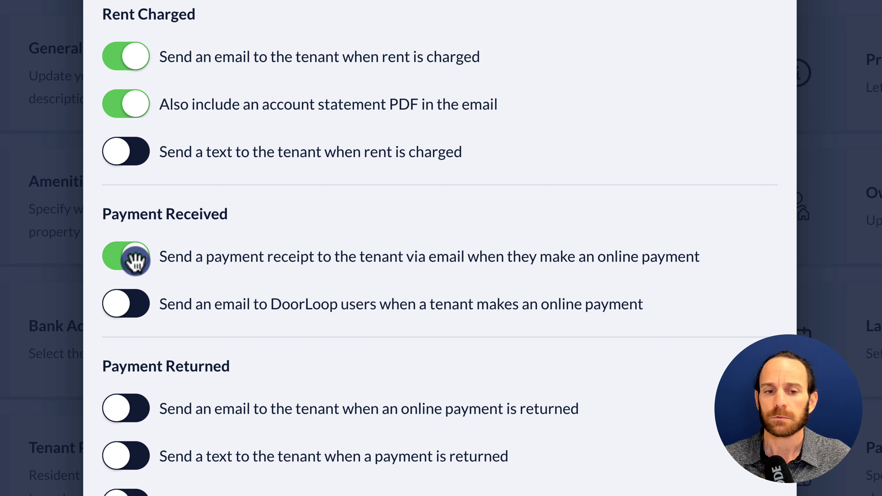
- Enable online payment emails to DoorLoop users, choose two users as recipients, and discard the notification changes
left_click(122, 304)
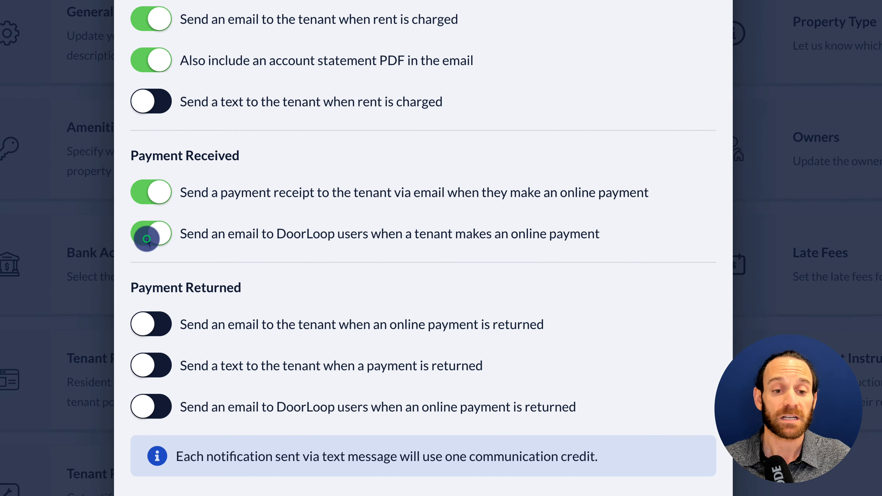
left_click(223, 244)
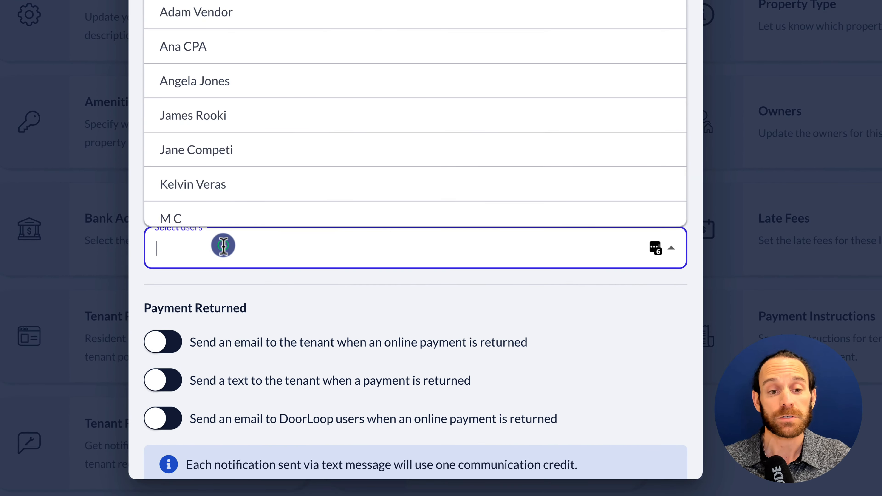
left_click(226, 2)
left_click(304, 237)
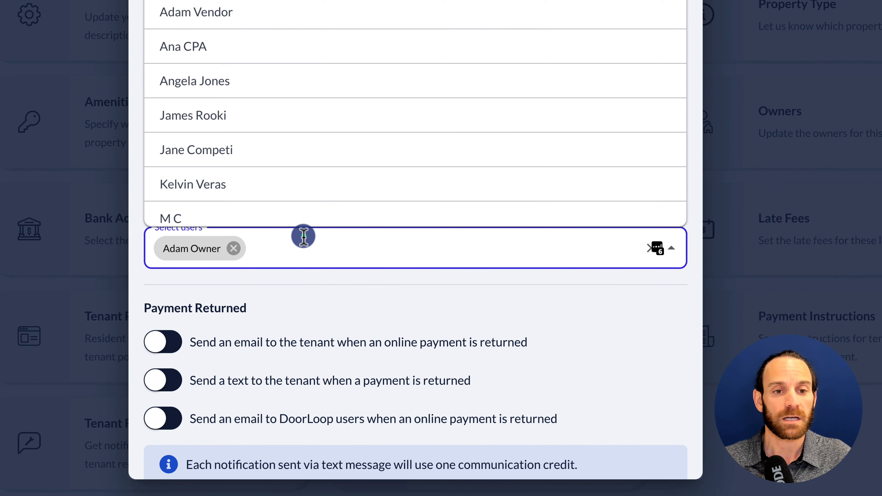
left_click(205, 79)
scroll(398, 248, "down", 3)
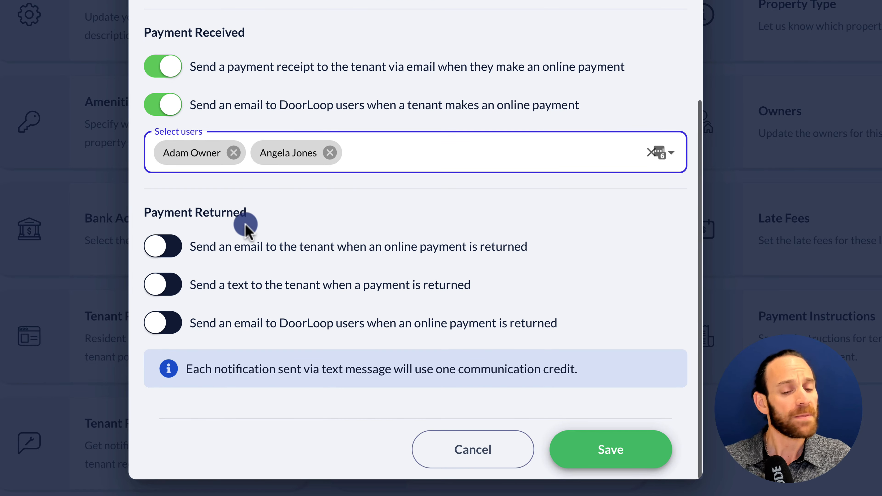
left_click(478, 460)
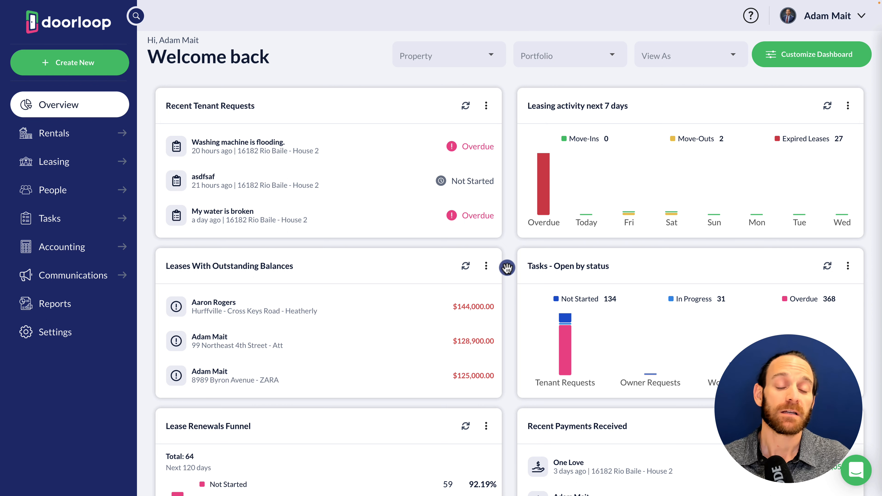
- Rearrange the Recent Tenant Requests and Leasing activity next 7 days widgets on the dashboard, ending with Recent Tenant Requests in first place
left_click_drag(327, 115, 615, 171)
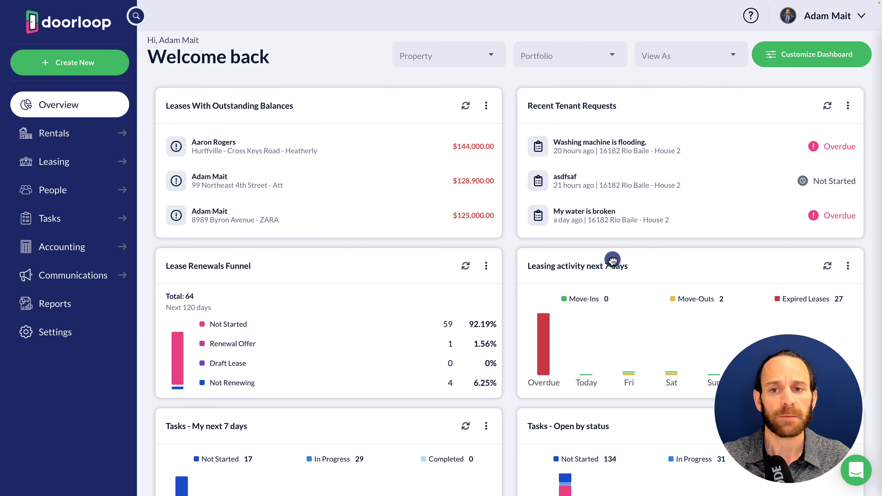
left_click_drag(613, 259, 583, 124)
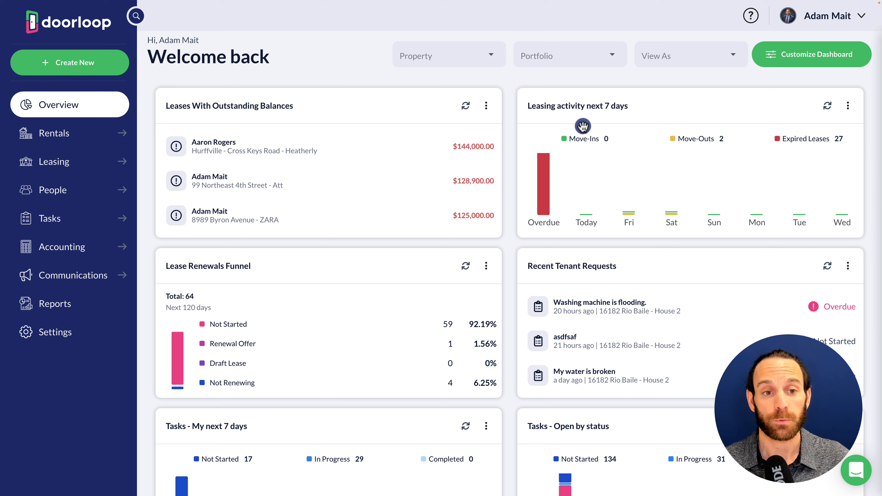
left_click(489, 107)
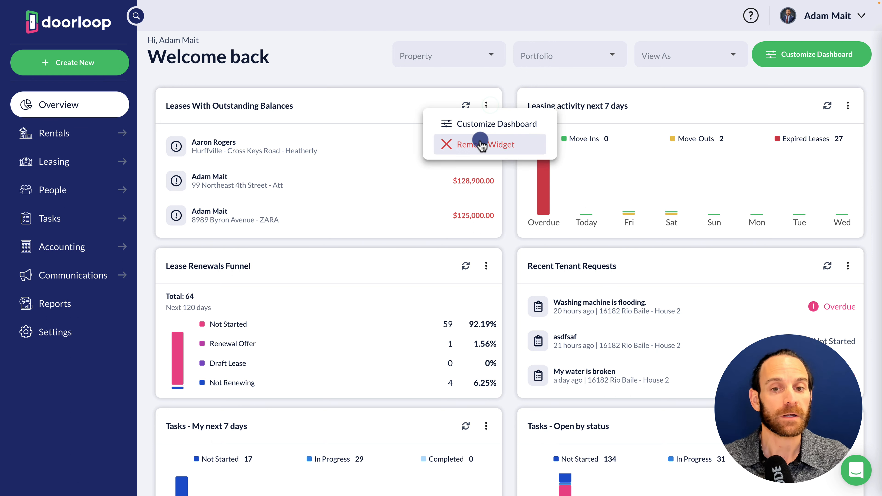
left_click(363, 62)
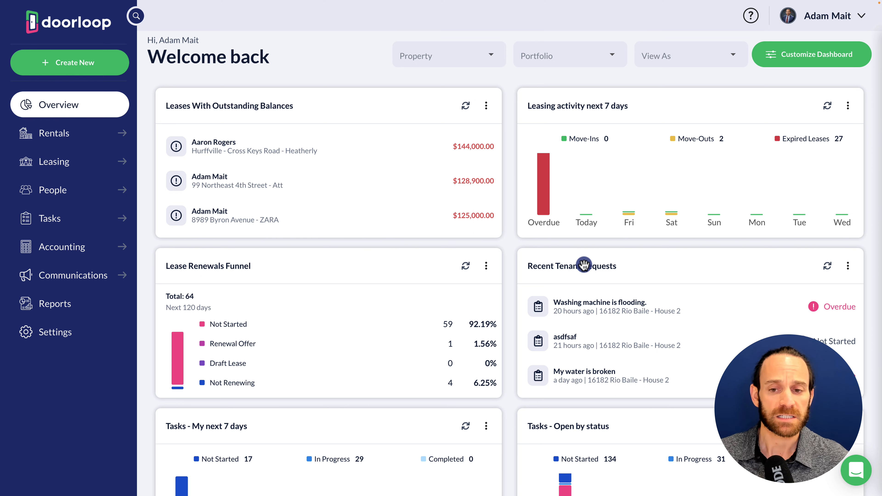
left_click_drag(657, 280, 319, 146)
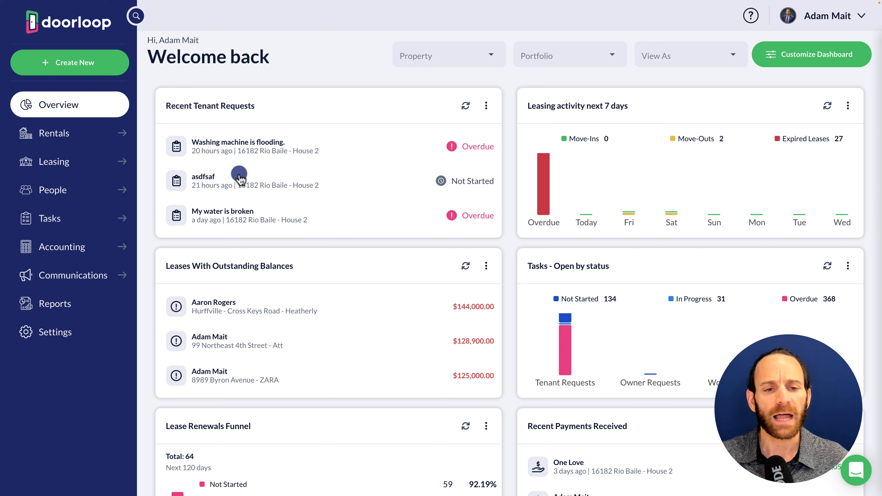
- Look through the entries in the Recent Tenant Requests widget and the rest of the dashboard
scroll(236, 179, "down", 5)
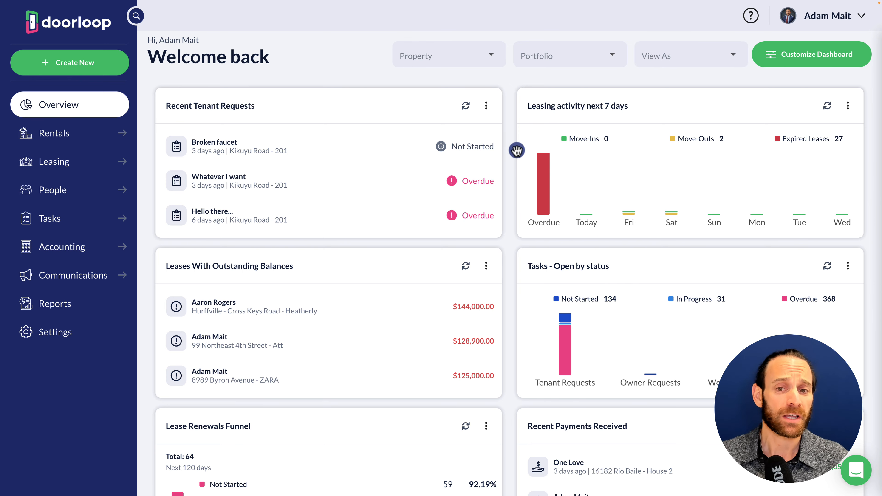
scroll(510, 157, "down", 7)
scroll(509, 154, "down", 3)
scroll(556, 147, "up", 10)
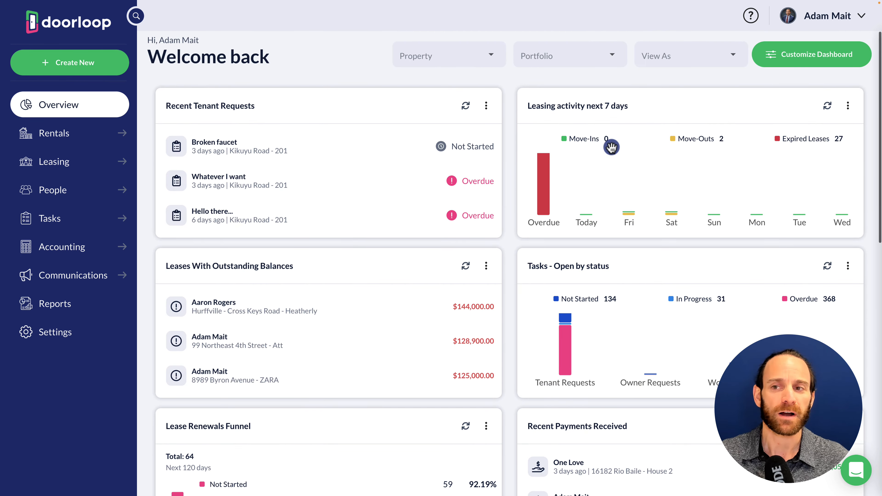